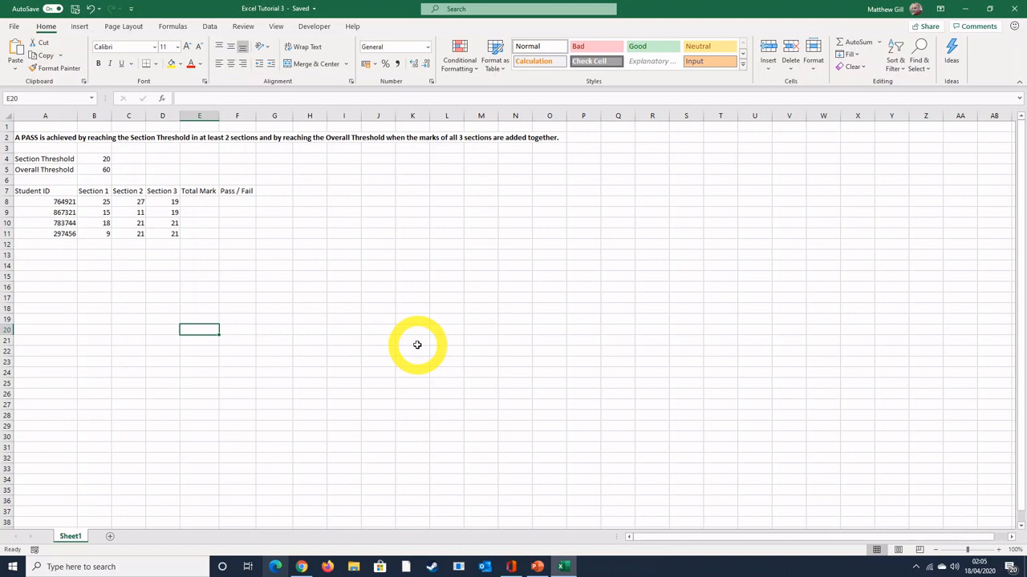
# Step: Correct the misspelled defined name for cell B5 to overall_threshold
pyautogui.click(173, 27)
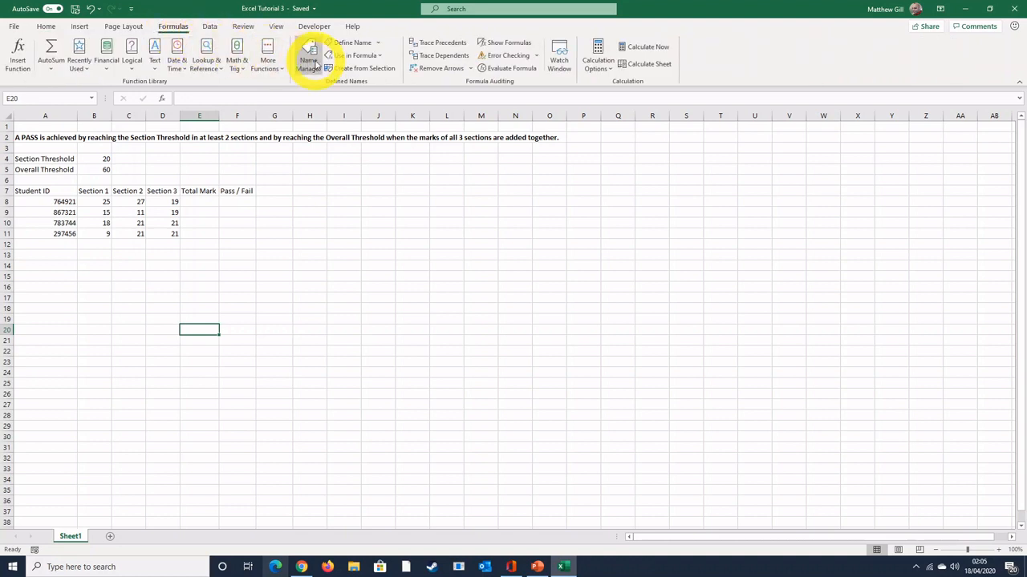
pyautogui.click(310, 62)
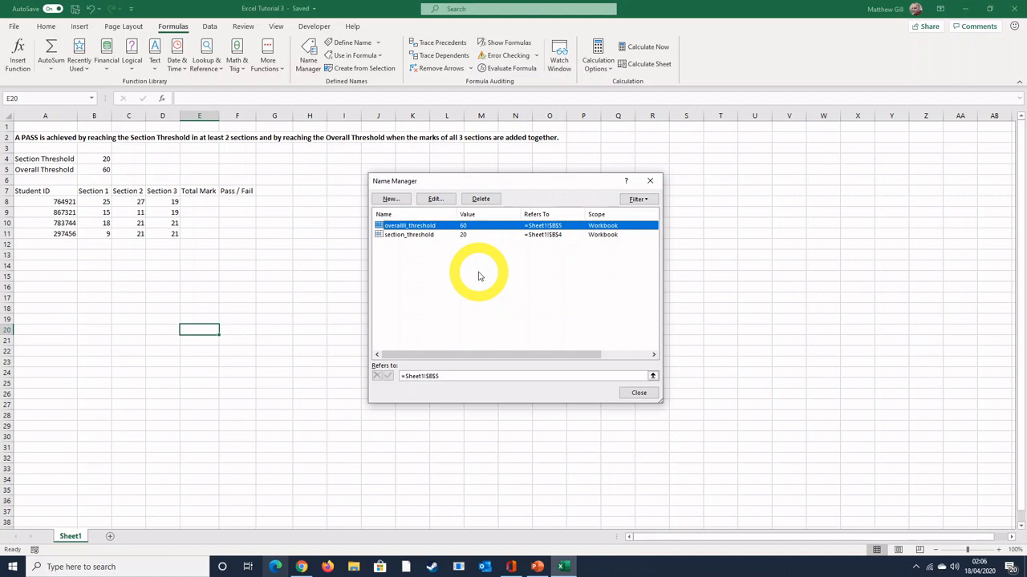
pyautogui.click(435, 201)
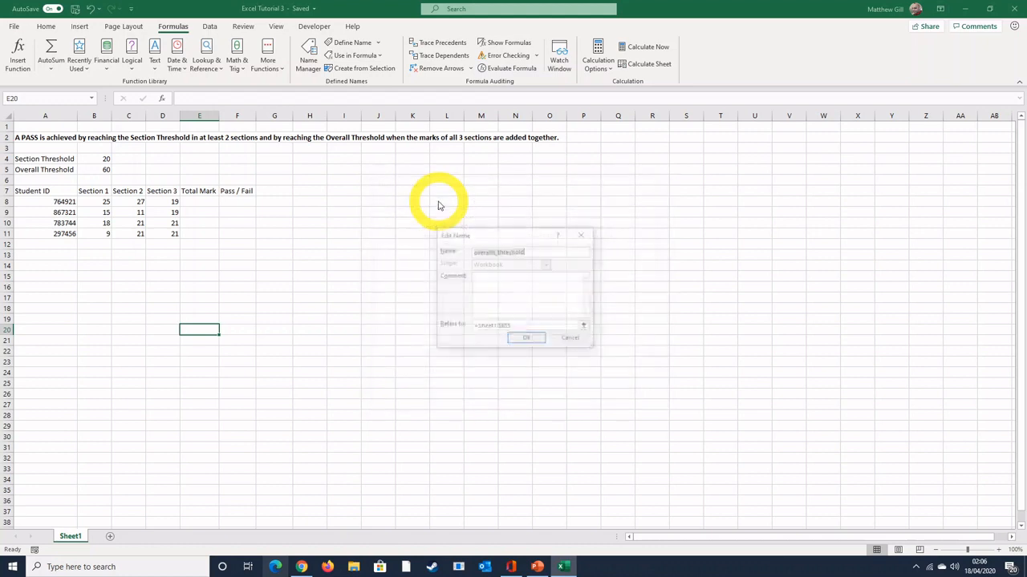
pyautogui.click(490, 252)
pyautogui.press('BackSpace')
pyautogui.click(526, 340)
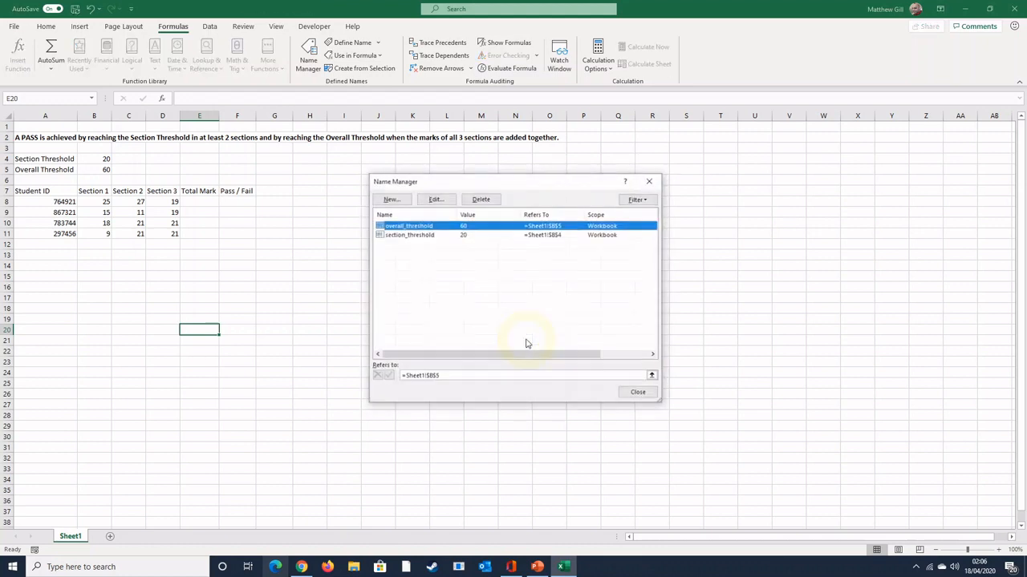
pyautogui.click(636, 395)
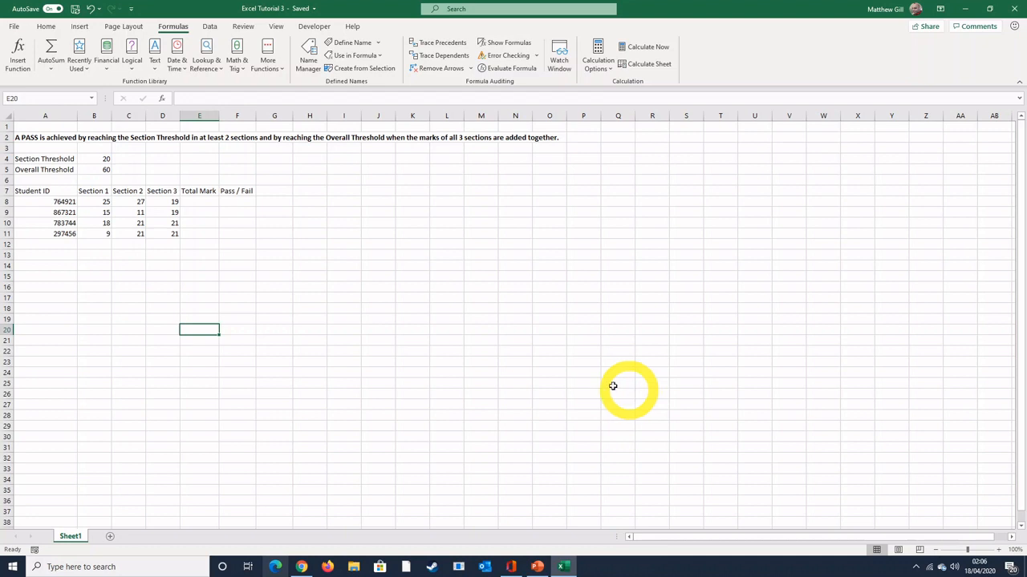
# Step: Name the first student's three section marks, B8:D8, as scores
pyautogui.moveTo(102, 201); pyautogui.dragTo(161, 202)
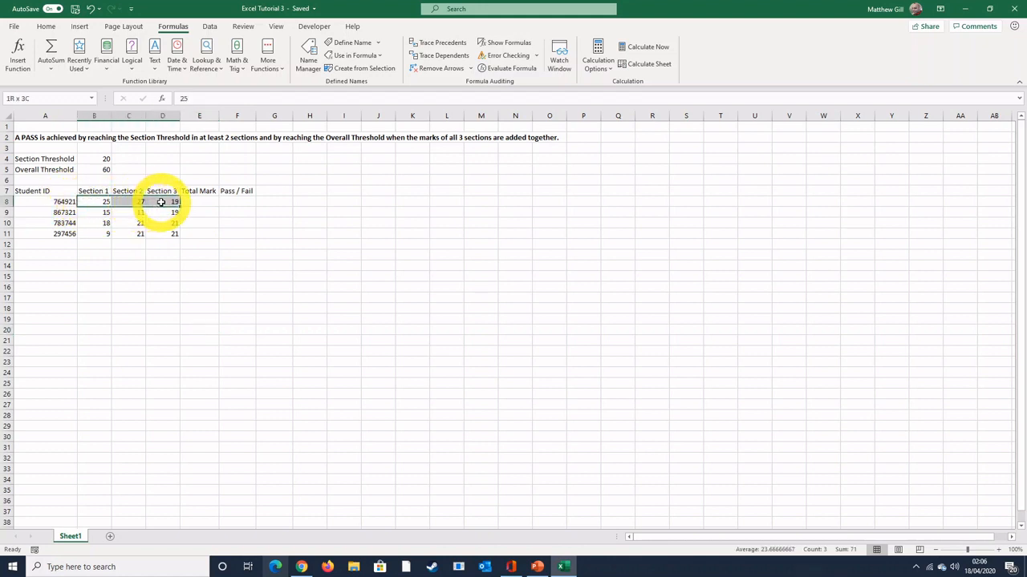
pyautogui.click(33, 98)
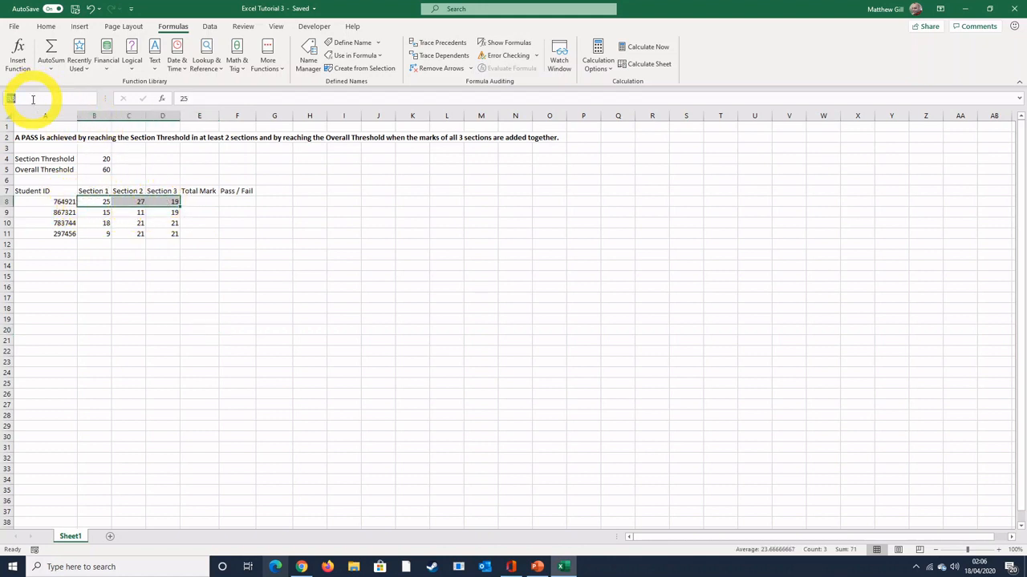
pyautogui.write('scores')
pyautogui.press('Return')
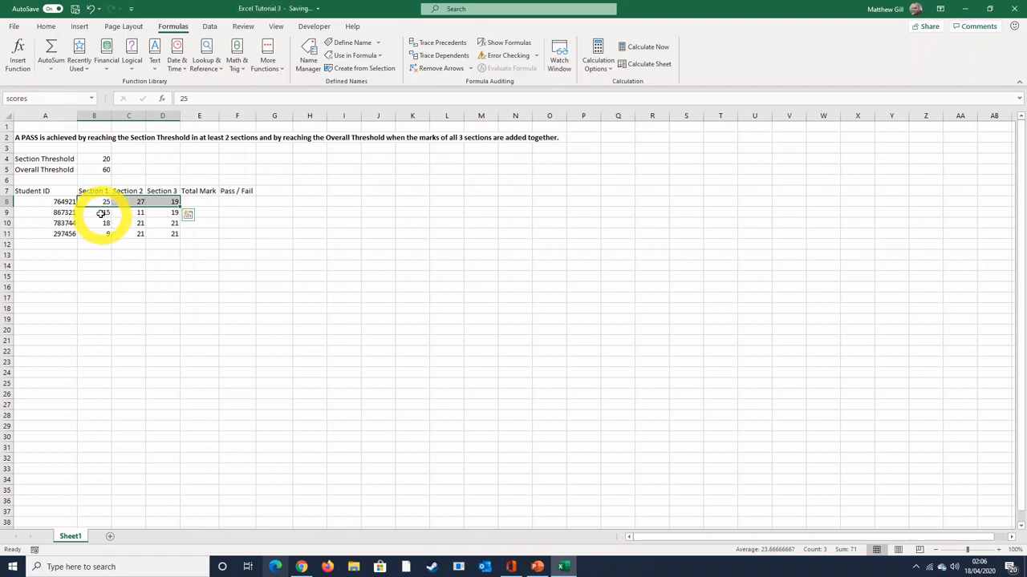
# Step: Name the first student's individual mark cells B8, C8 and D8 as section_1, section_2 and section_3
pyautogui.click(102, 202)
pyautogui.click(45, 97)
pyautogui.write('section_1')
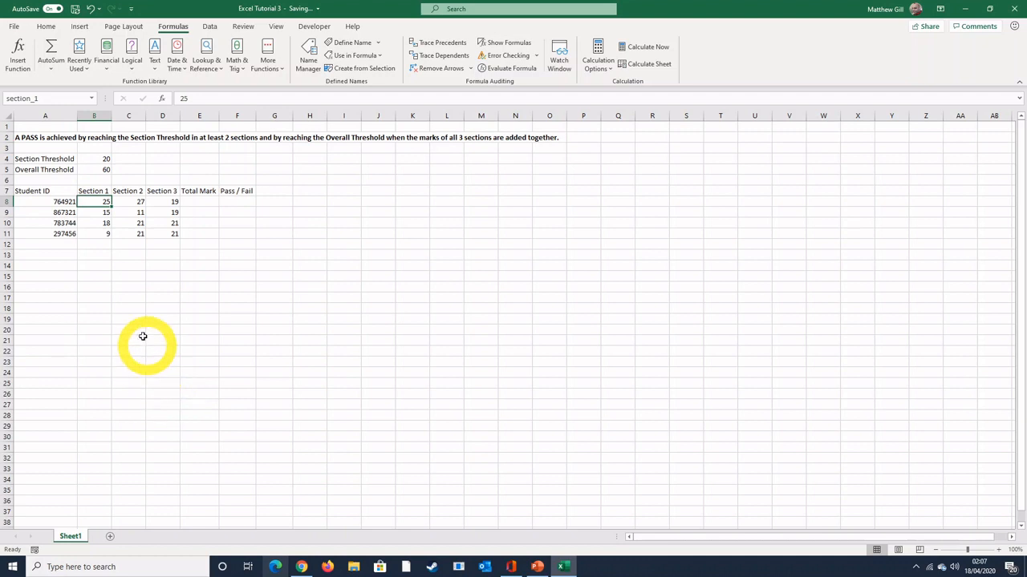
pyautogui.click(127, 201)
pyautogui.click(44, 97)
pyautogui.write('section_2')
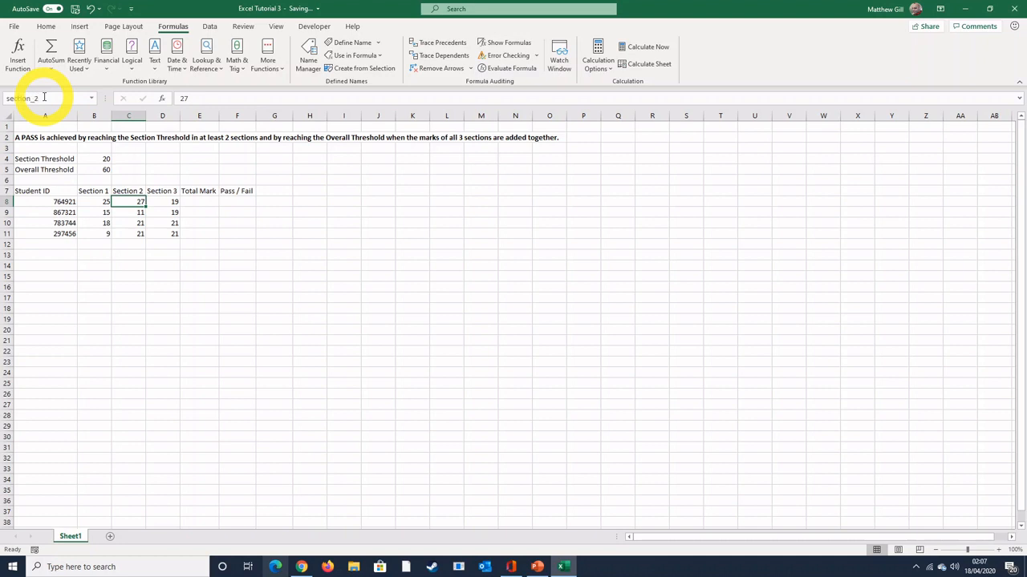
pyautogui.click(172, 202)
pyautogui.click(29, 97)
pyautogui.write('section_3')
pyautogui.press('Return')
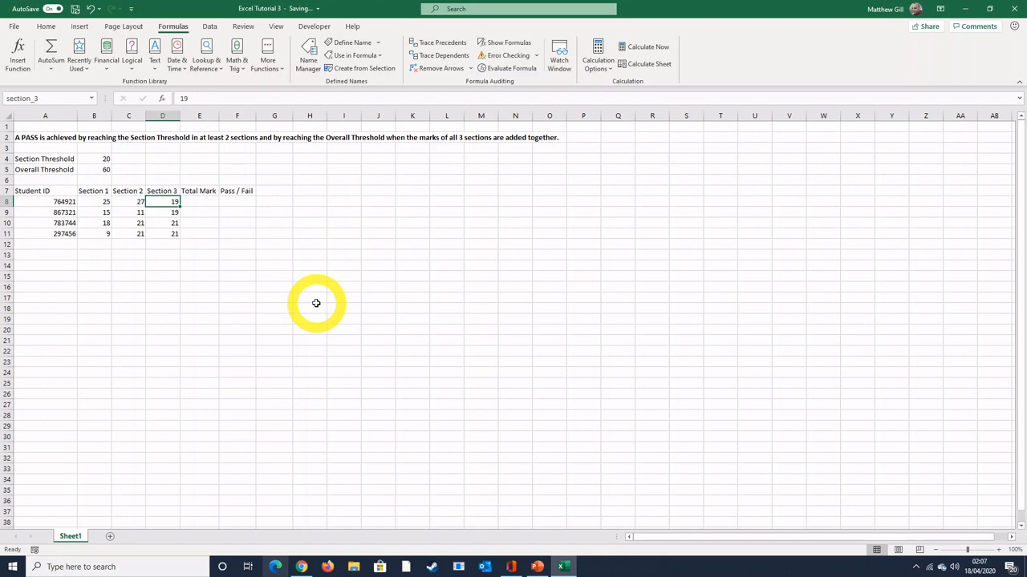
# Step: In H8, enter the formula =section_1>=section_threshold to test the first section's mark
pyautogui.click(309, 202)
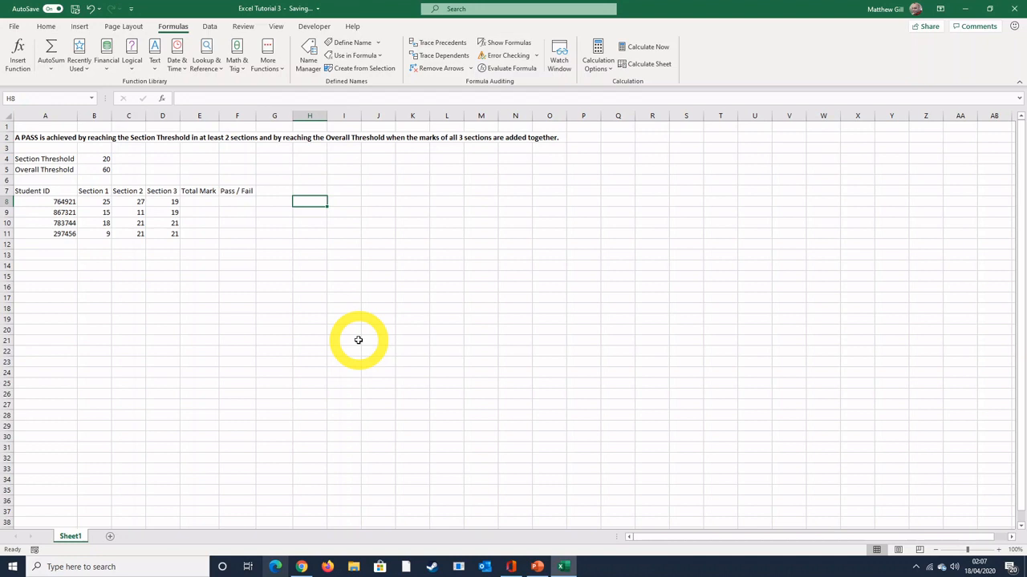
pyautogui.write('=sec')
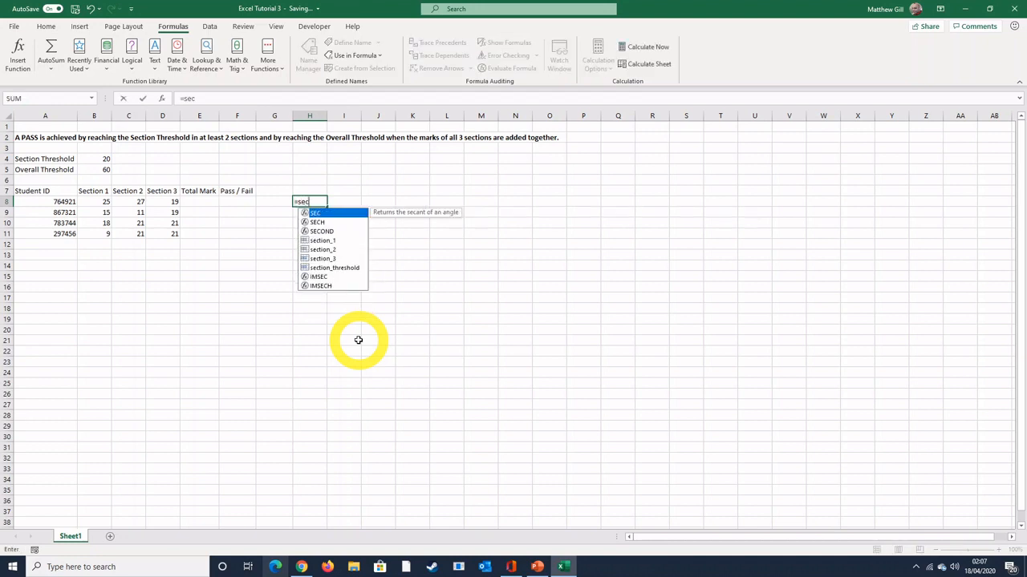
pyautogui.write('tion_1')
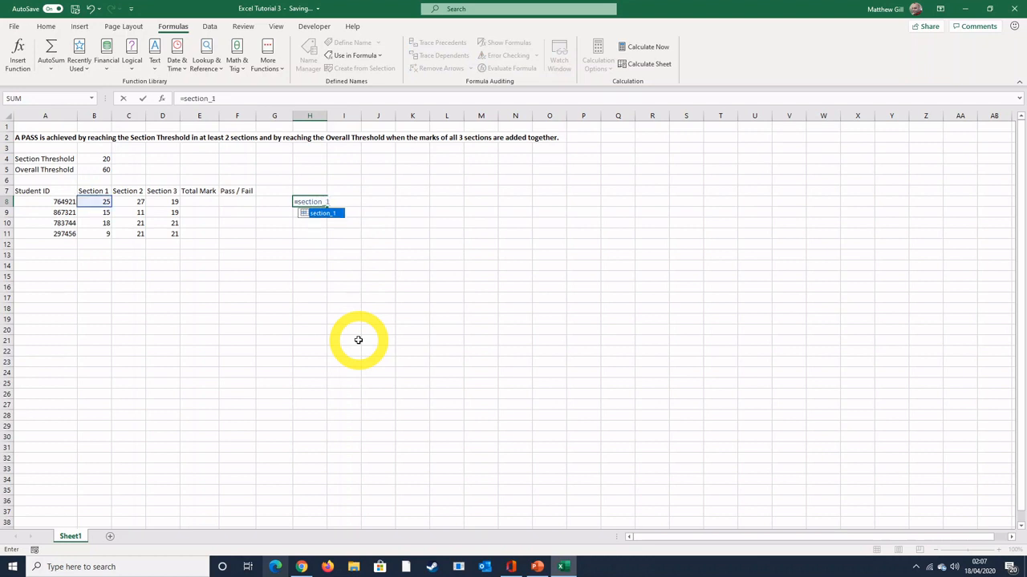
pyautogui.write('>=')
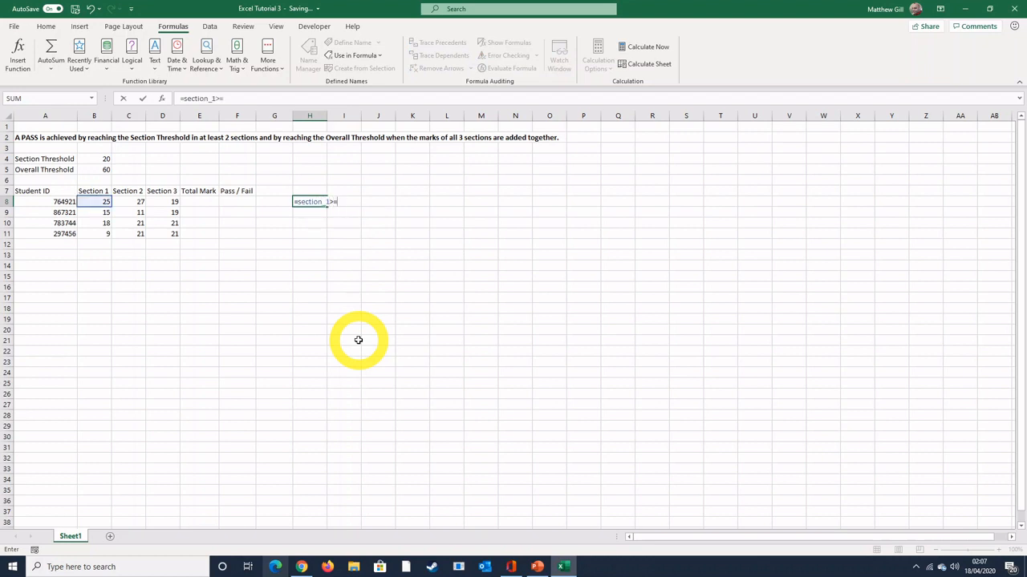
pyautogui.write('section_')
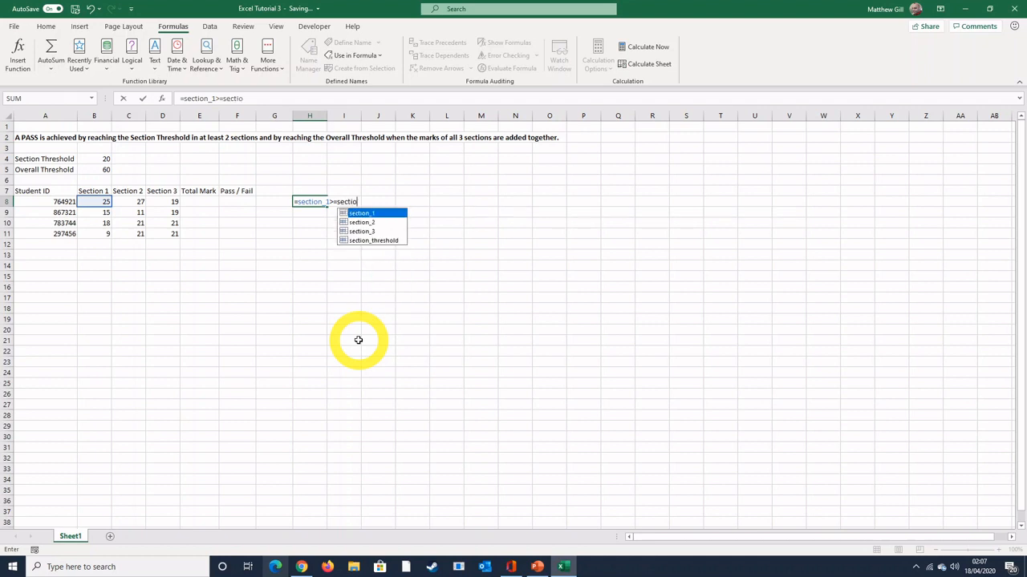
pyautogui.write('threshold')
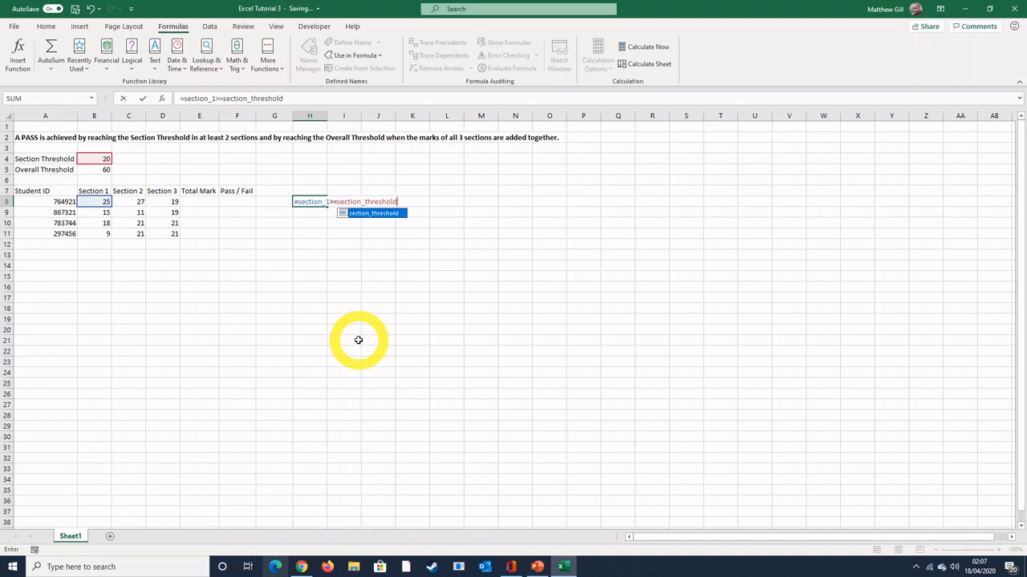
pyautogui.press('Return')
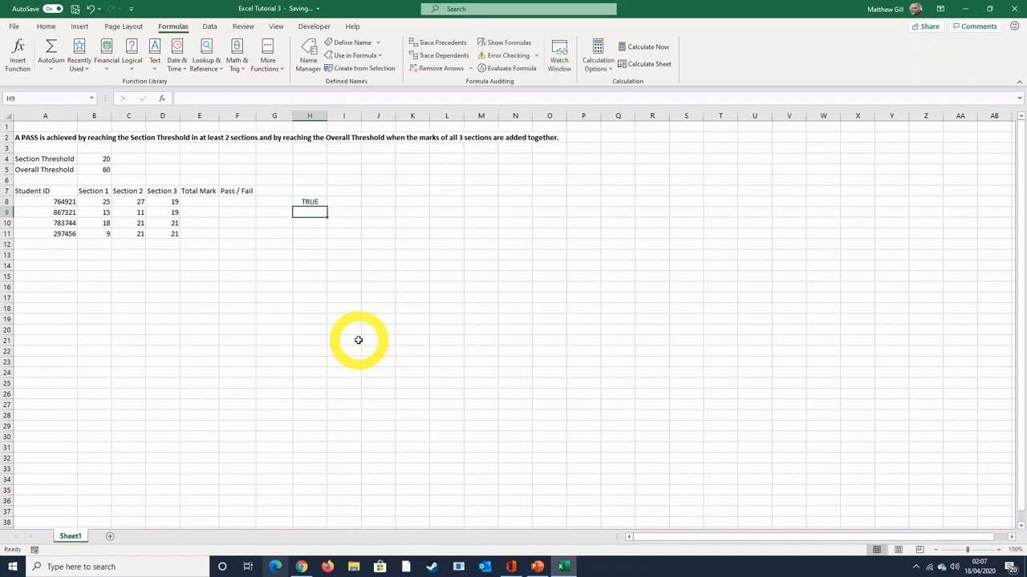
# Step: In I8, enter the formula =section_2>=section_threshold to test the second section's mark
pyautogui.press('Up')
pyautogui.press('Right')
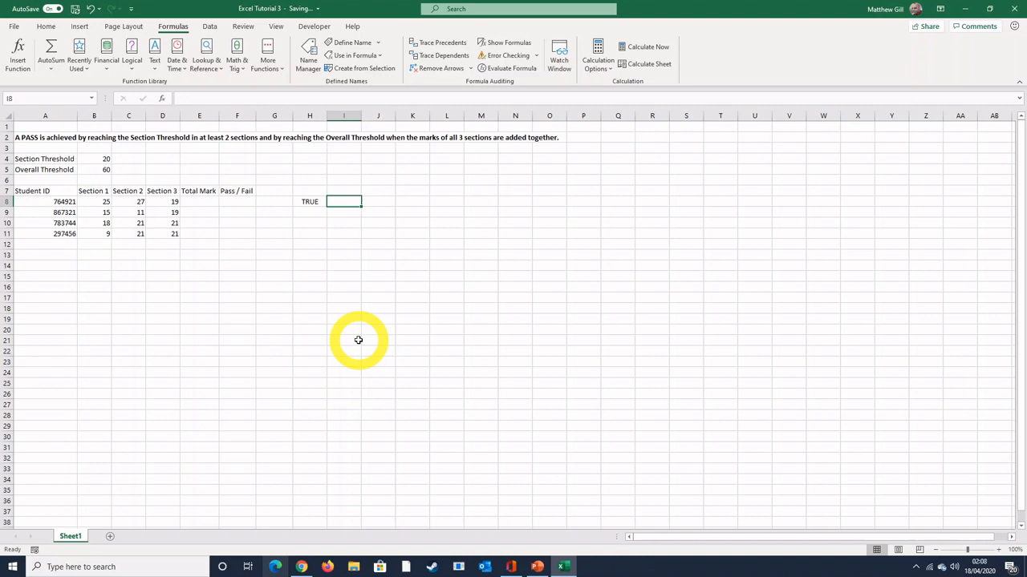
pyautogui.write('=section_2')
pyautogui.write('>=sectio')
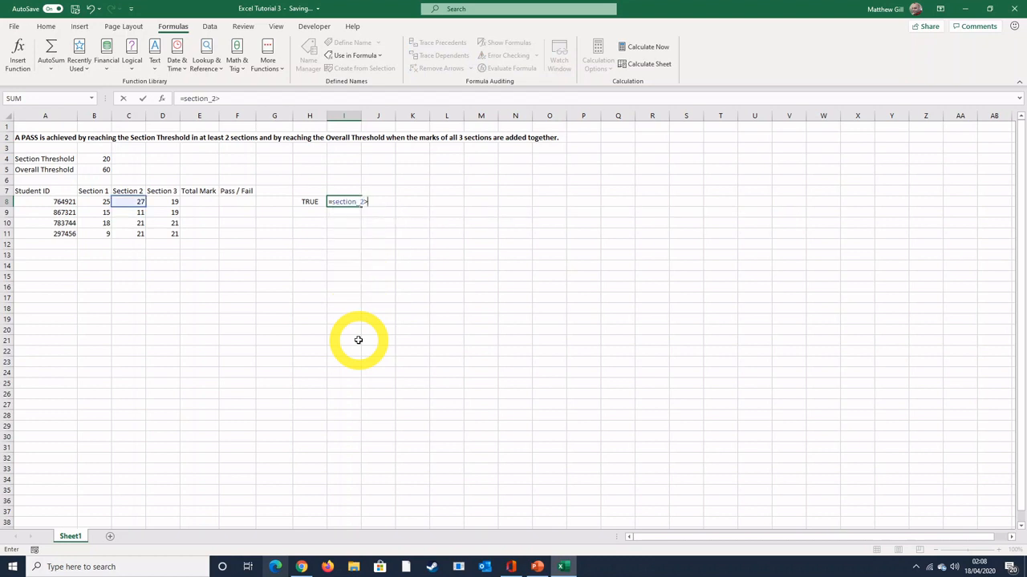
pyautogui.write('n')
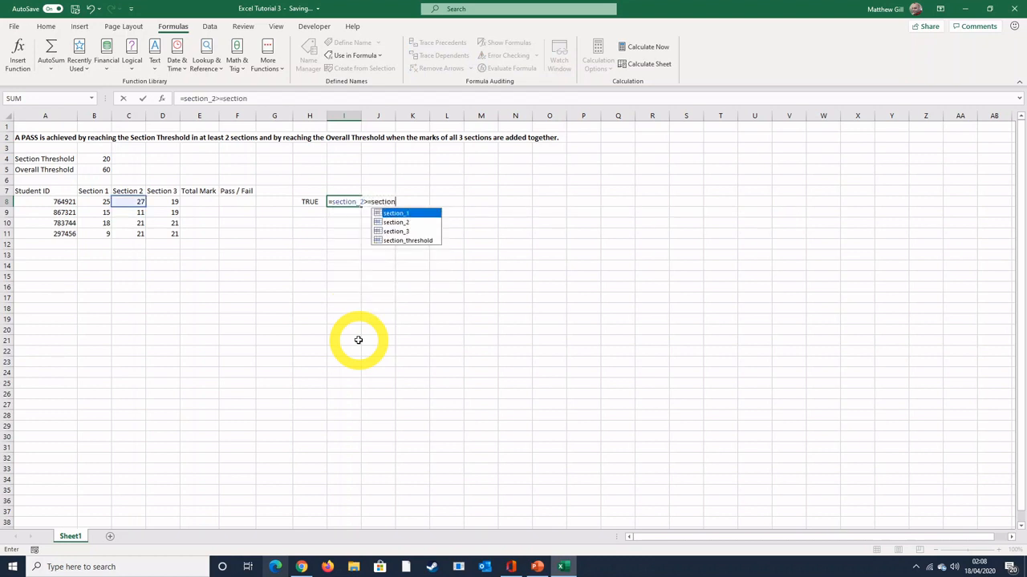
pyautogui.write('_t')
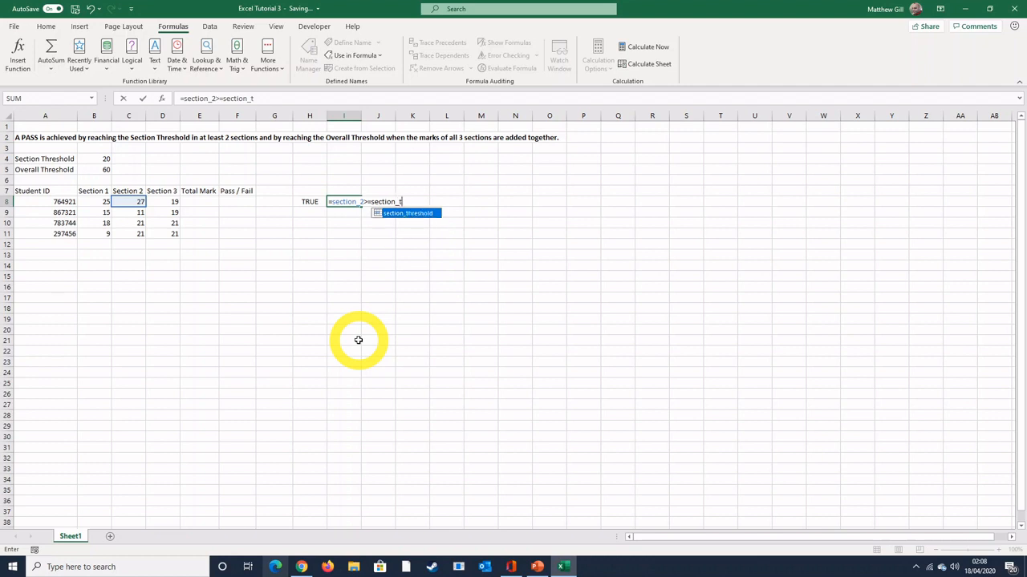
pyautogui.press('Tab')
pyautogui.press('Return')
# Step: In J8, enter the formula =section_3>=section_threshold to test the third section's mark
pyautogui.press('Up')
pyautogui.press('Right')
pyautogui.write('=section_3>')
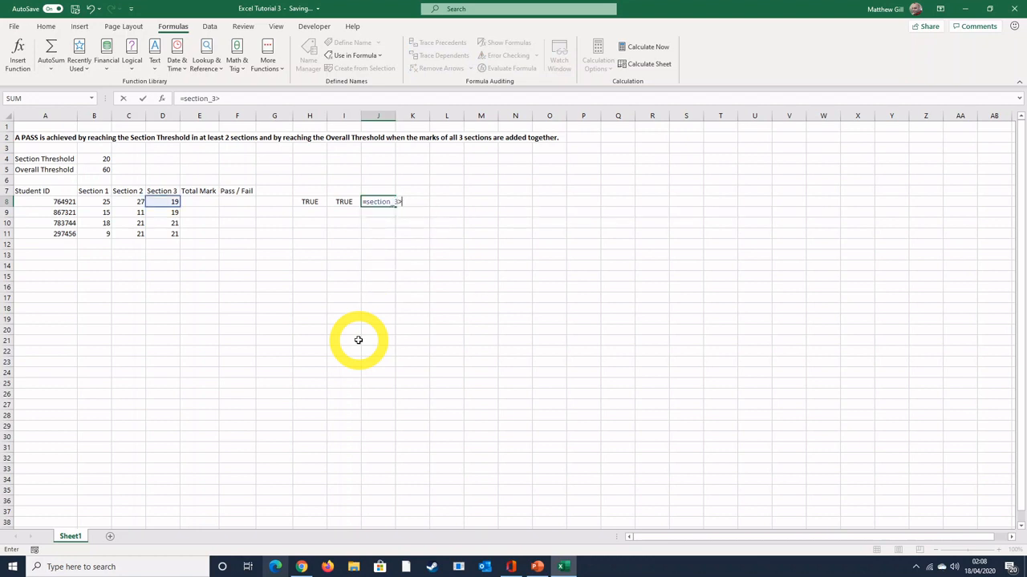
pyautogui.write('=section_')
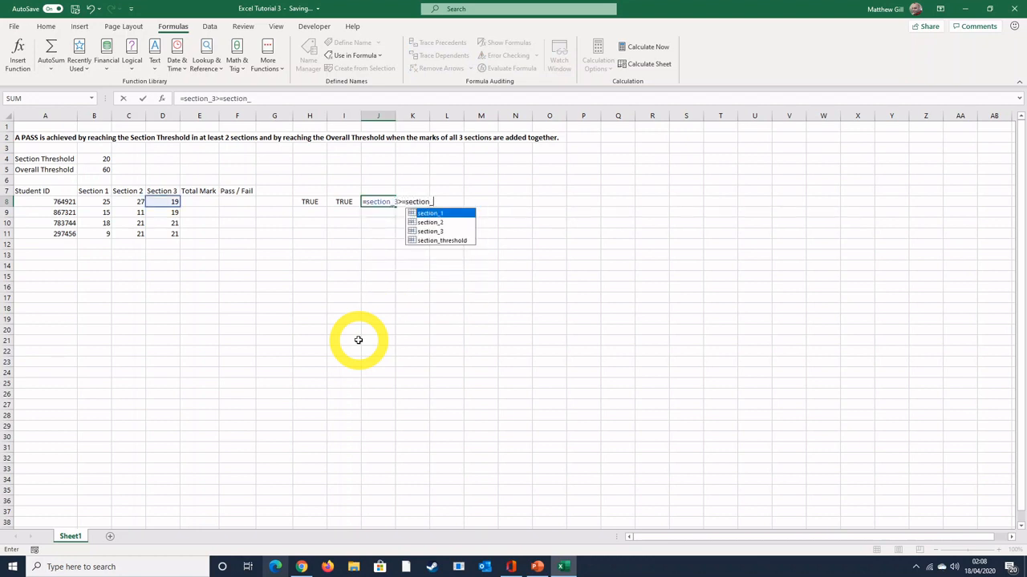
pyautogui.write('thr')
pyautogui.press('Tab')
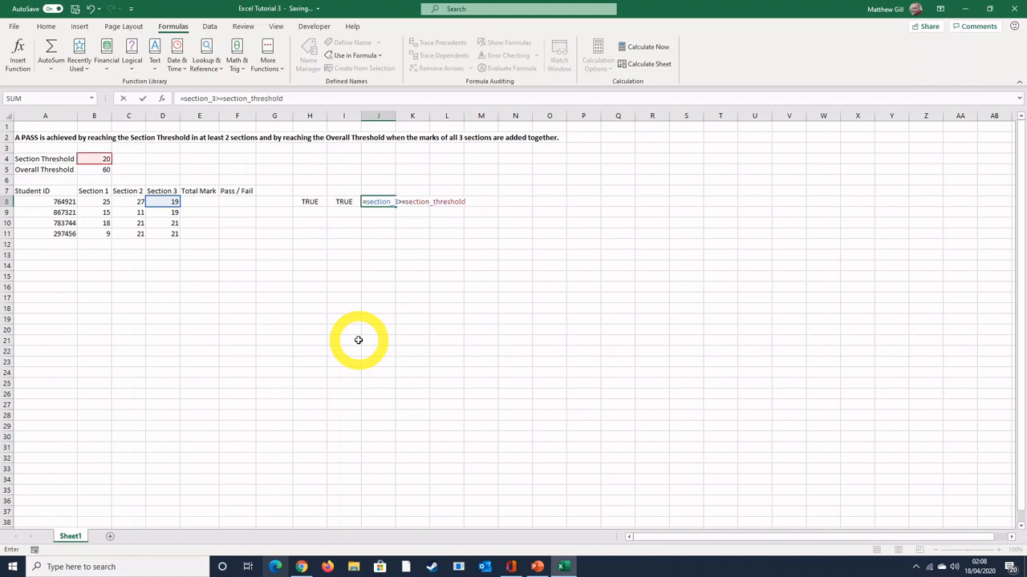
pyautogui.press('Return')
pyautogui.press('Up')
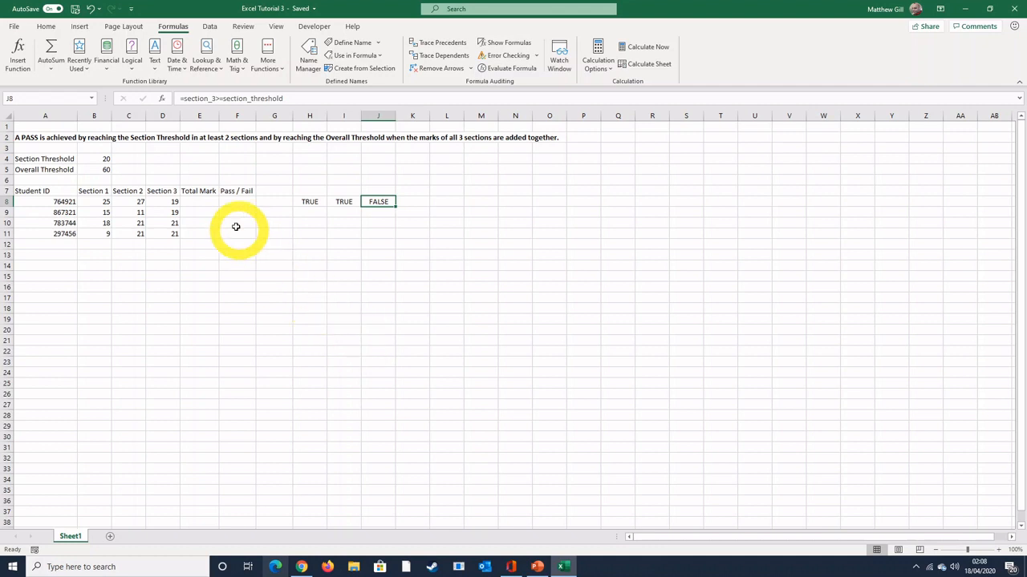
# Step: Calculate the first student's Total Mark in E8 with the formula =sum(scores)
pyautogui.click(200, 202)
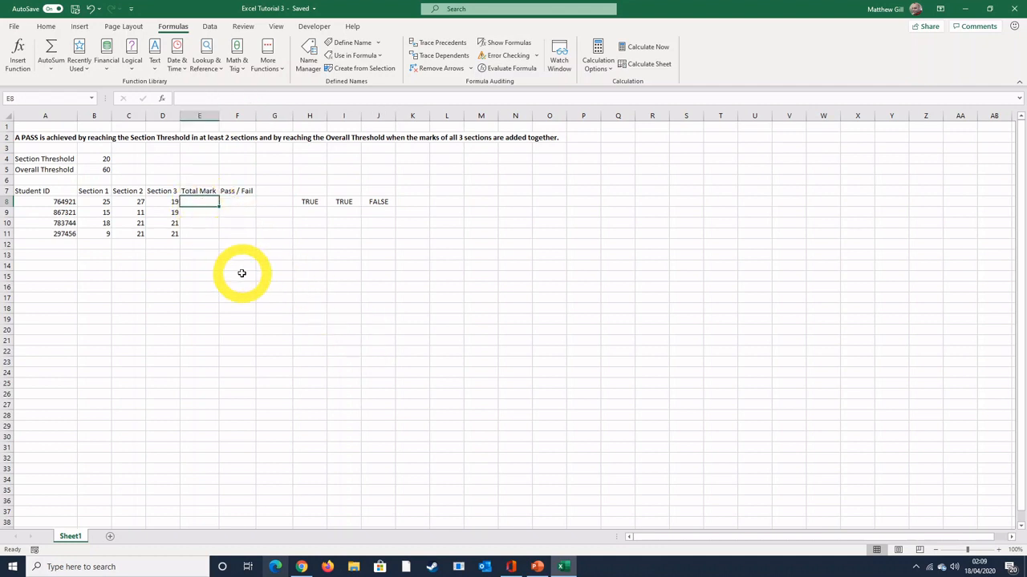
pyautogui.write('=sum')
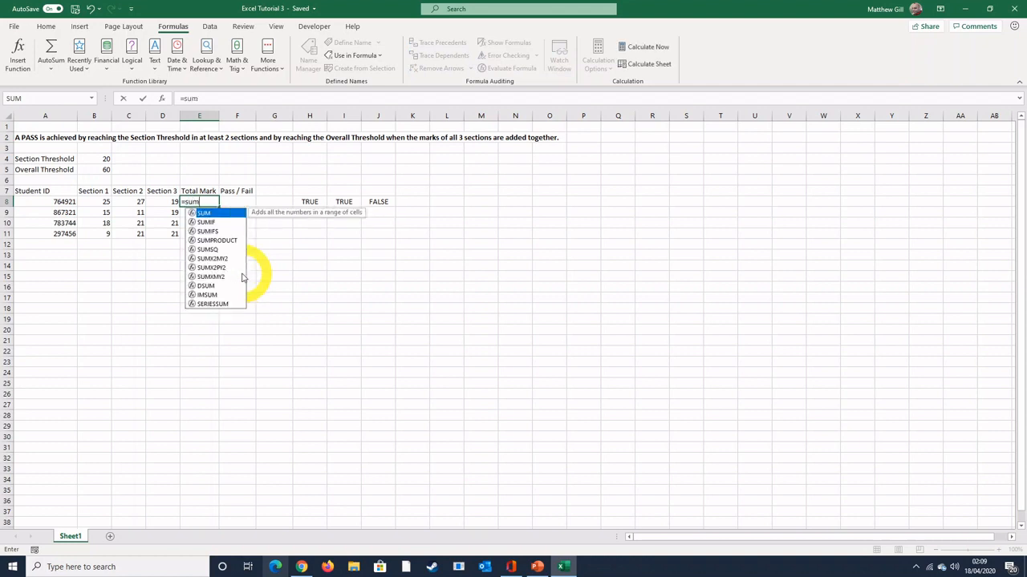
pyautogui.write('(scores')
pyautogui.press('Tab')
pyautogui.write(')')
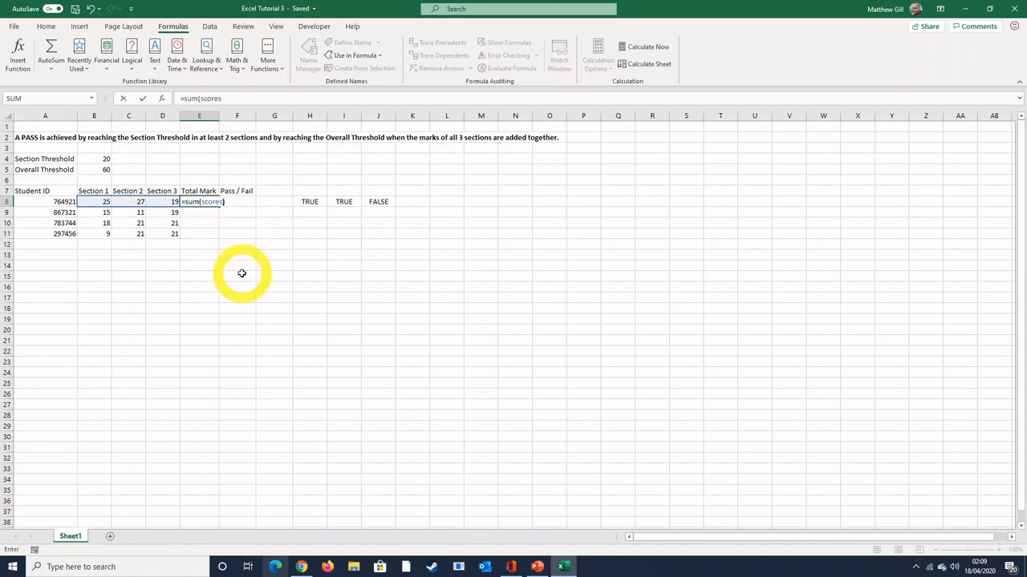
pyautogui.press('Return')
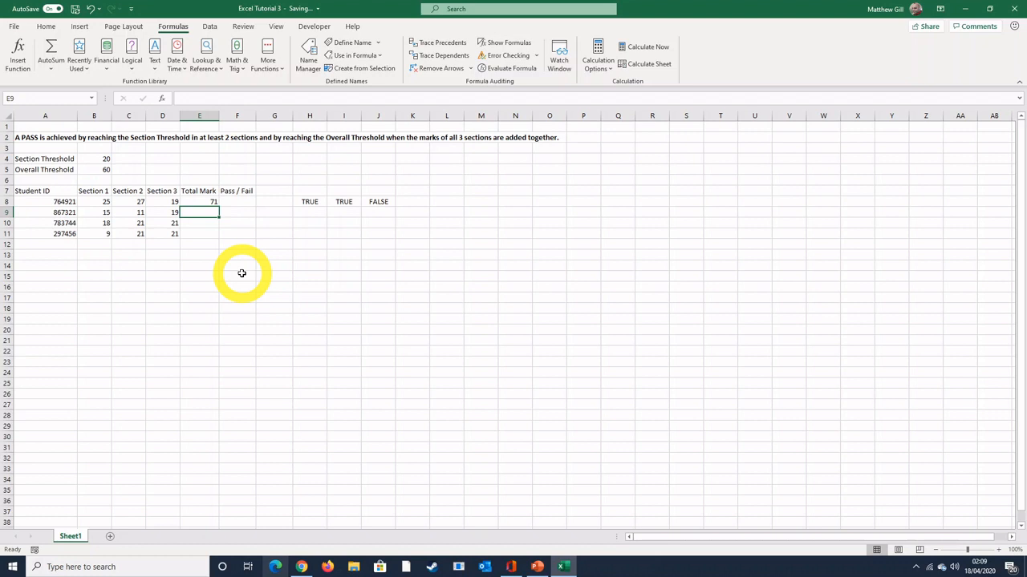
# Step: In K8, enter the formula =E8>=overall_threshold to test the total mark
pyautogui.click(408, 202)
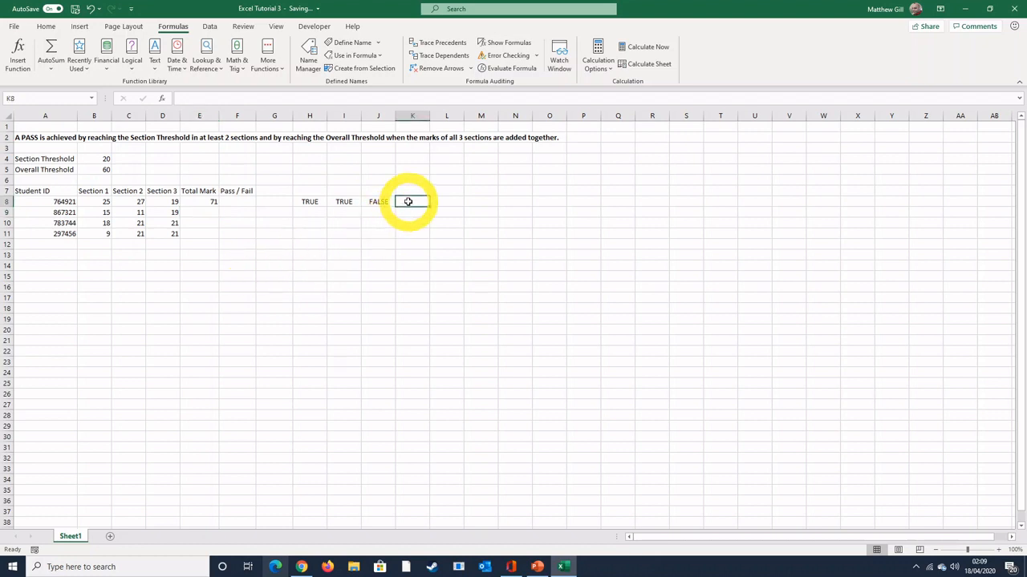
pyautogui.write('=e')
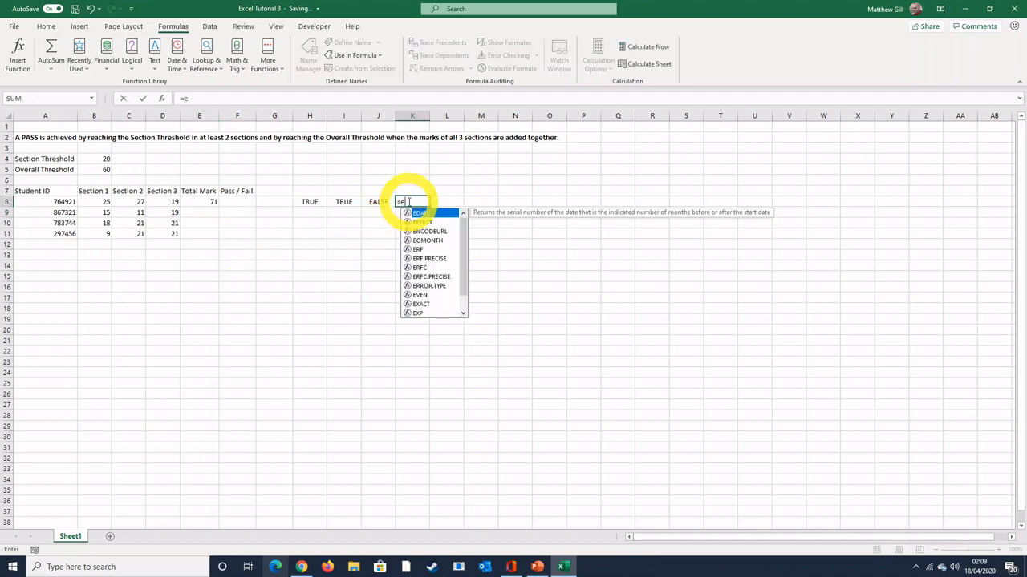
pyautogui.write('8>=')
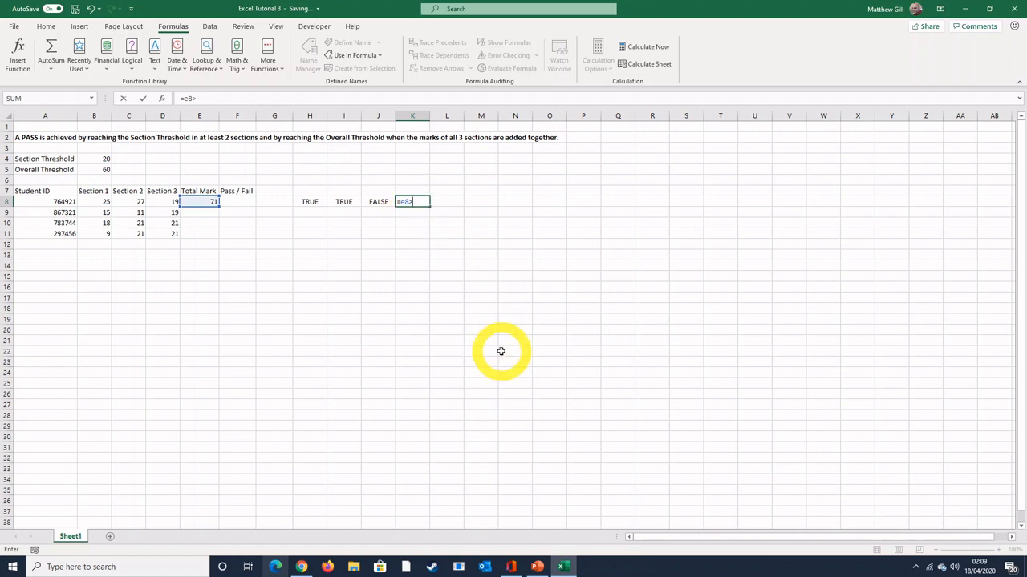
pyautogui.write('over')
pyautogui.press('Tab')
pyautogui.press('Return')
pyautogui.press('Up')
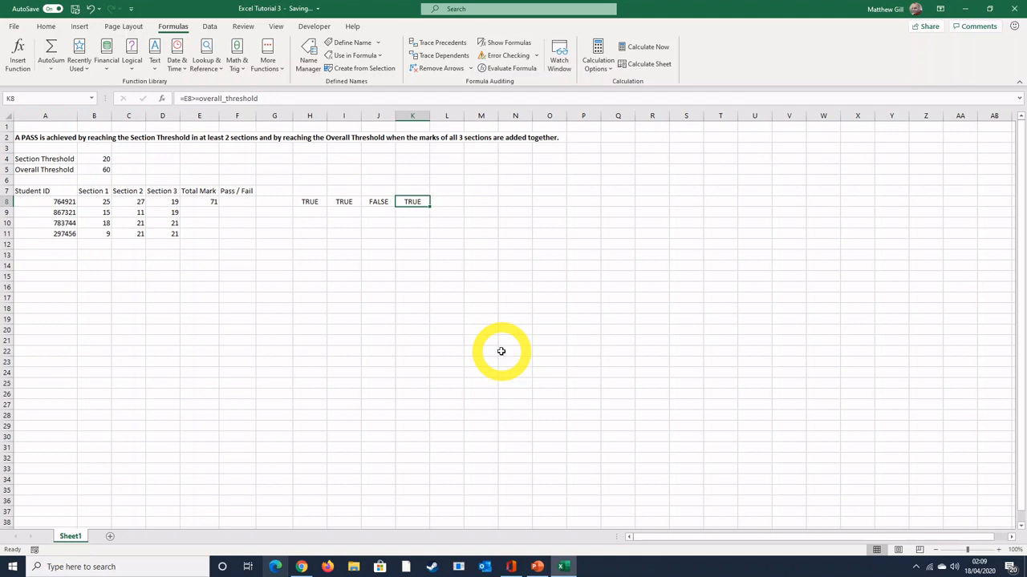
# Step: In L8, enter the formula =countif(scores, ">="&section_threshold) to count the sections that reach the section threshold
pyautogui.click(449, 202)
pyautogui.write('=')
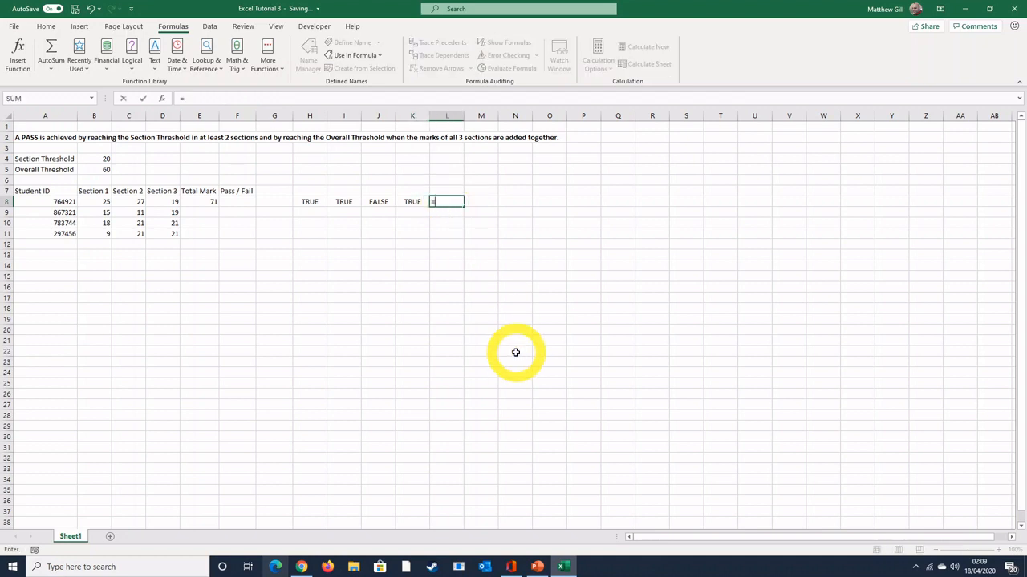
pyautogui.write('count')
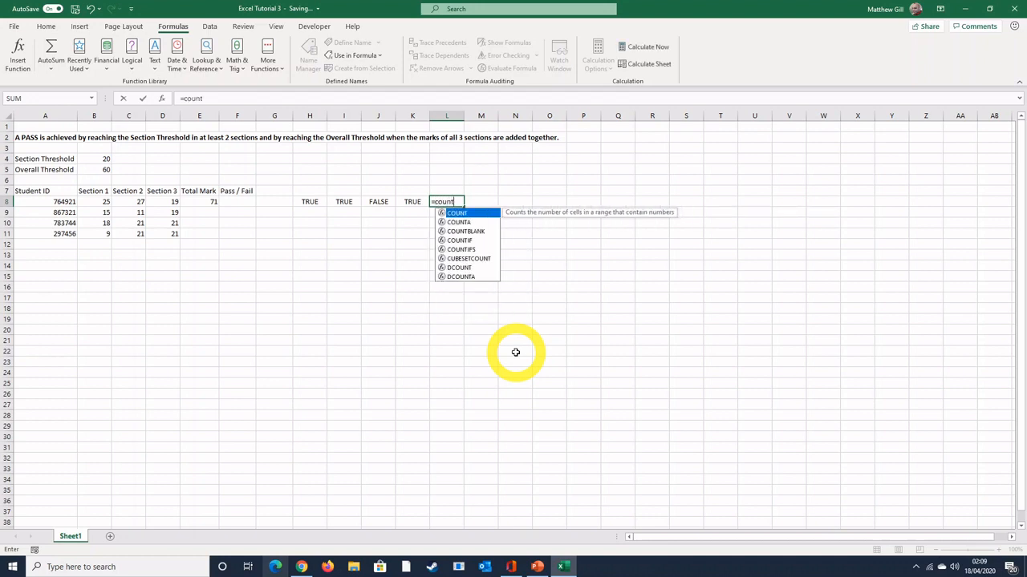
pyautogui.write('if(')
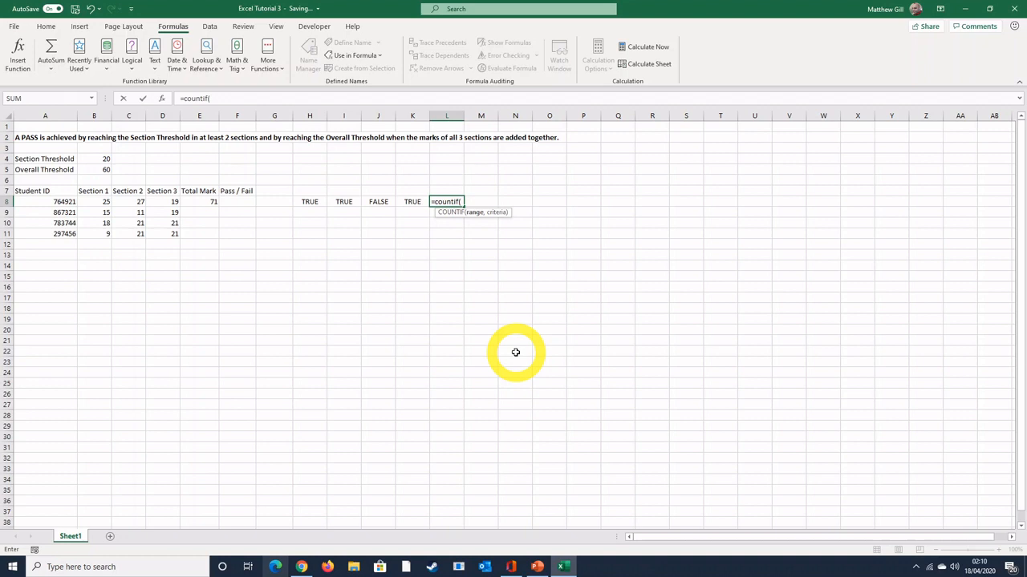
pyautogui.write('scores')
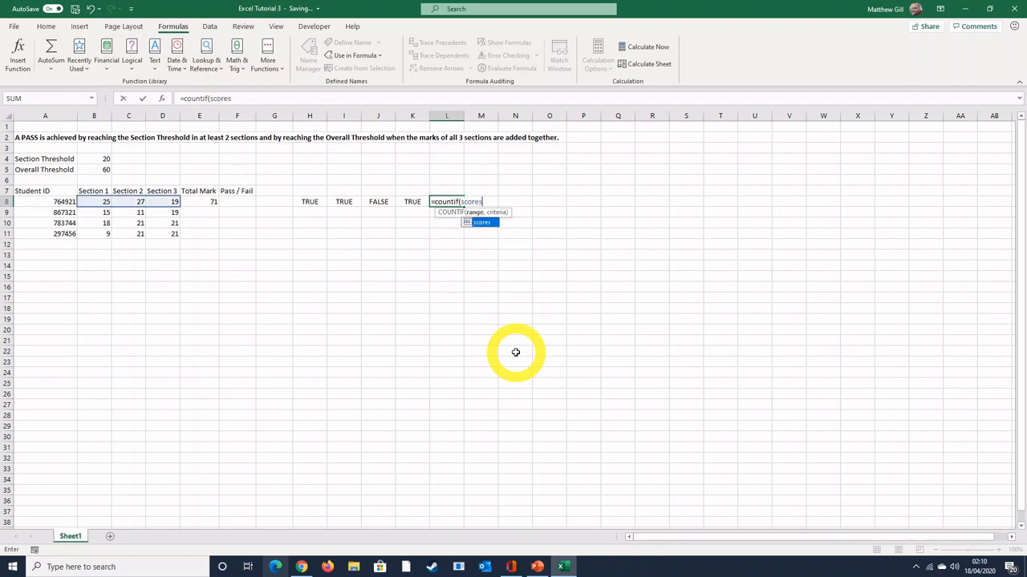
pyautogui.write(',')
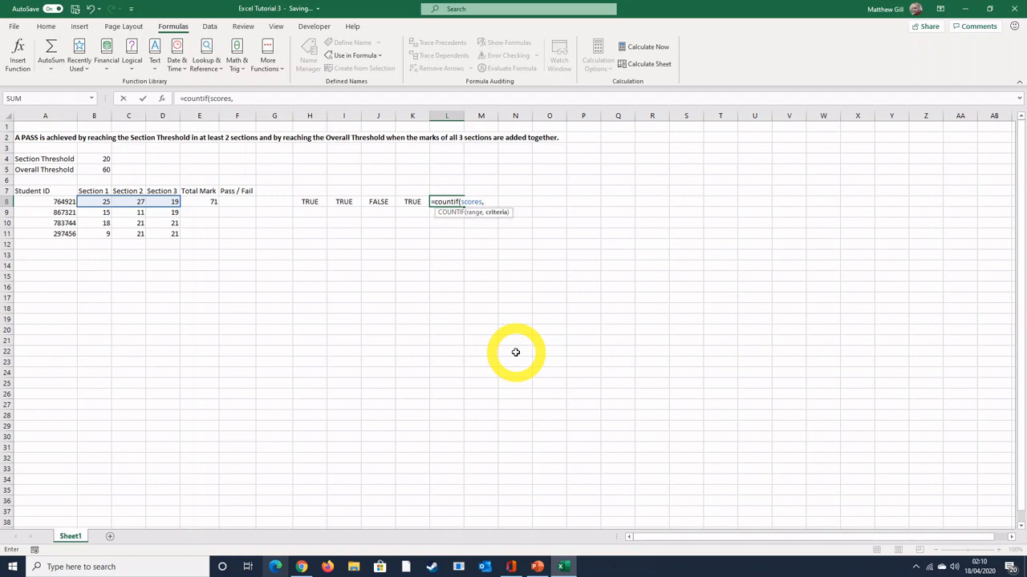
pyautogui.write('"')
pyautogui.write('>="&s')
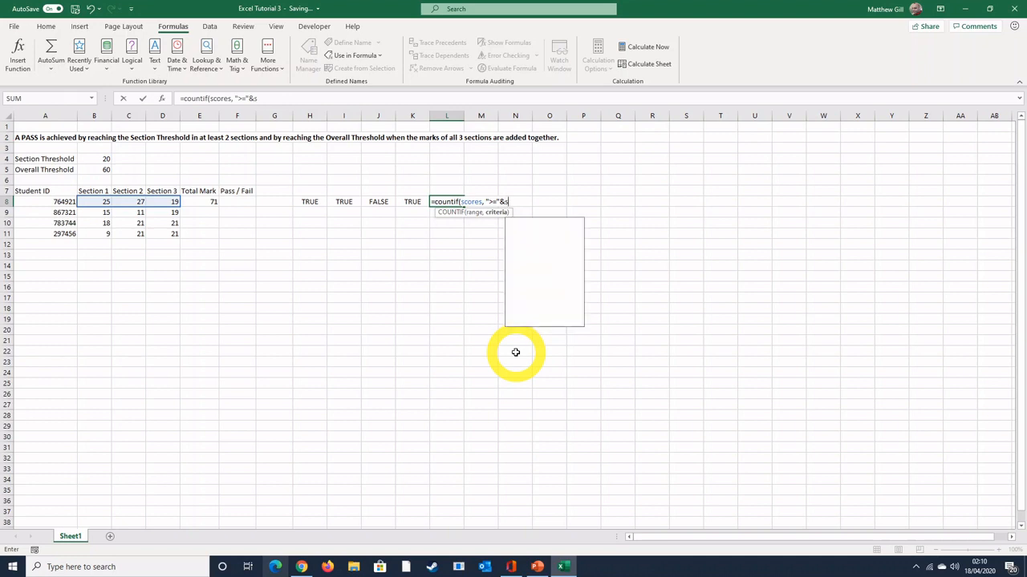
pyautogui.write('ection_threshold')
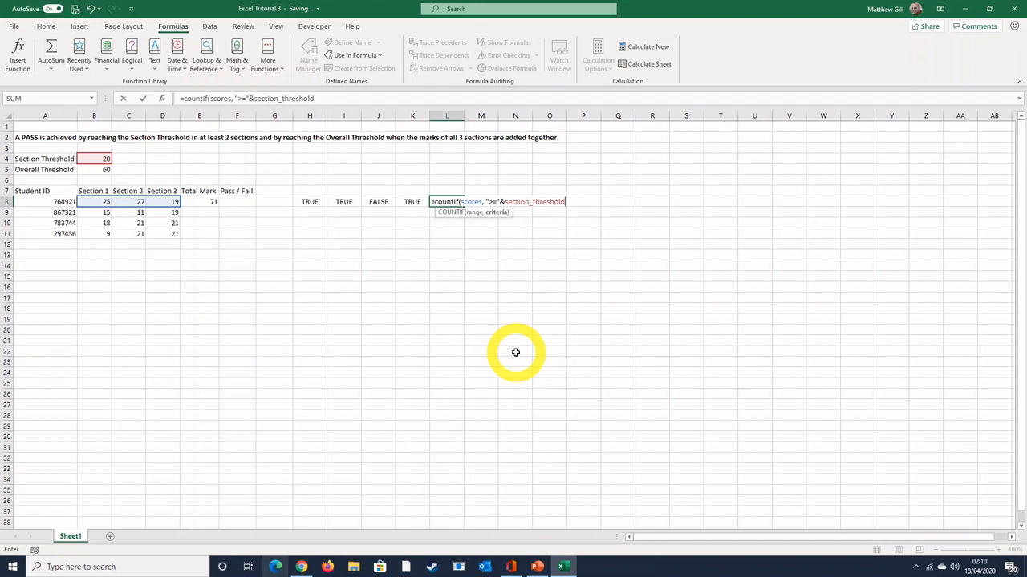
pyautogui.write(')')
pyautogui.press('Return')
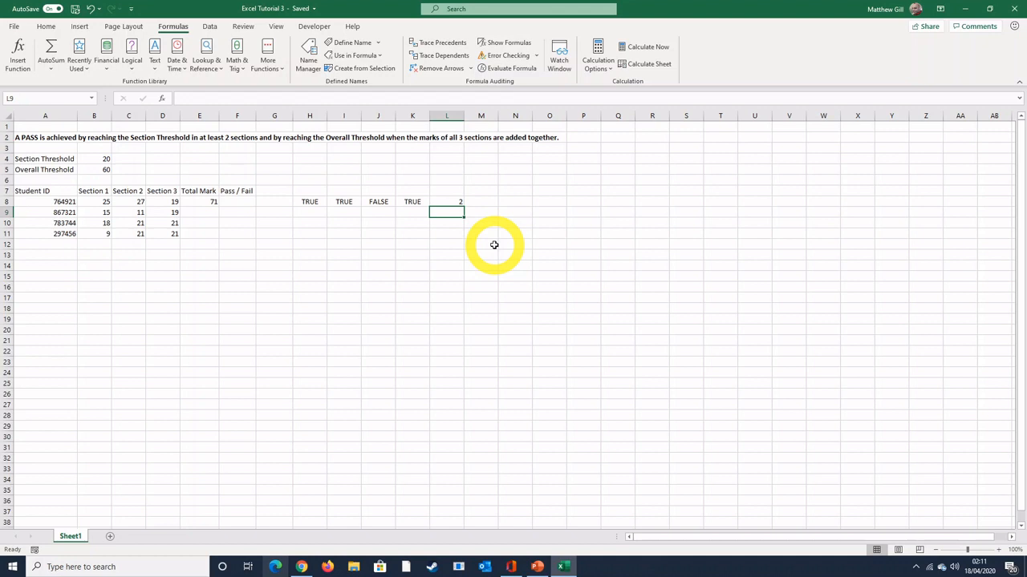
# Step: In M8, enter the formula =and(k8, l8>=2) to combine the overall test with the two-section requirement
pyautogui.click(486, 202)
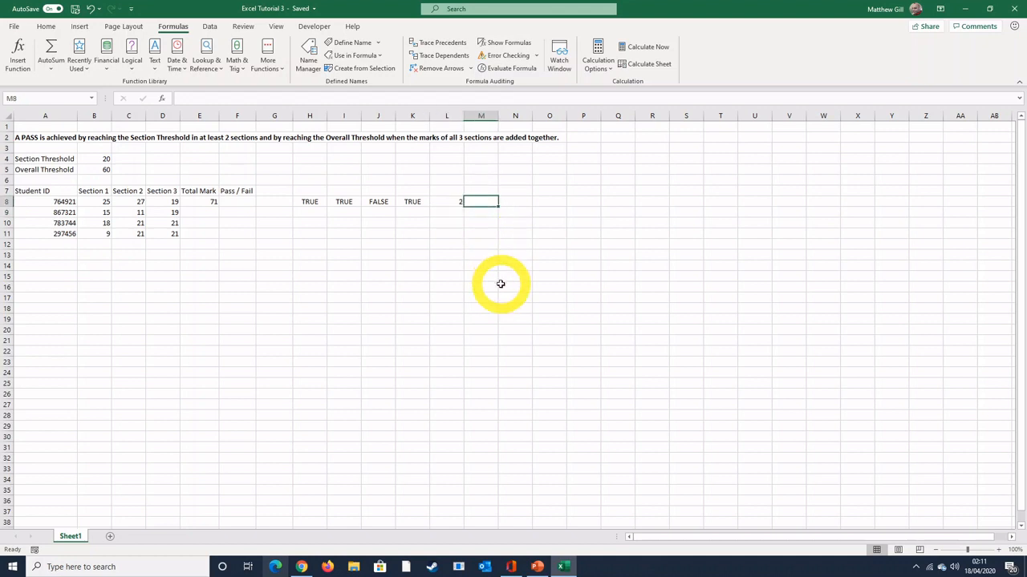
pyautogui.write('=')
pyautogui.write('and')
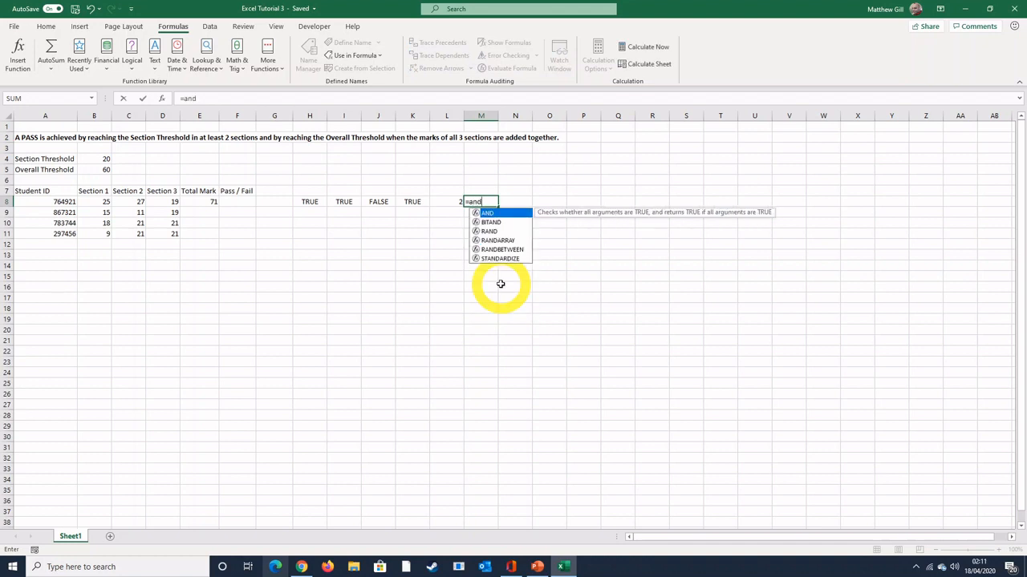
pyautogui.write('(k8,')
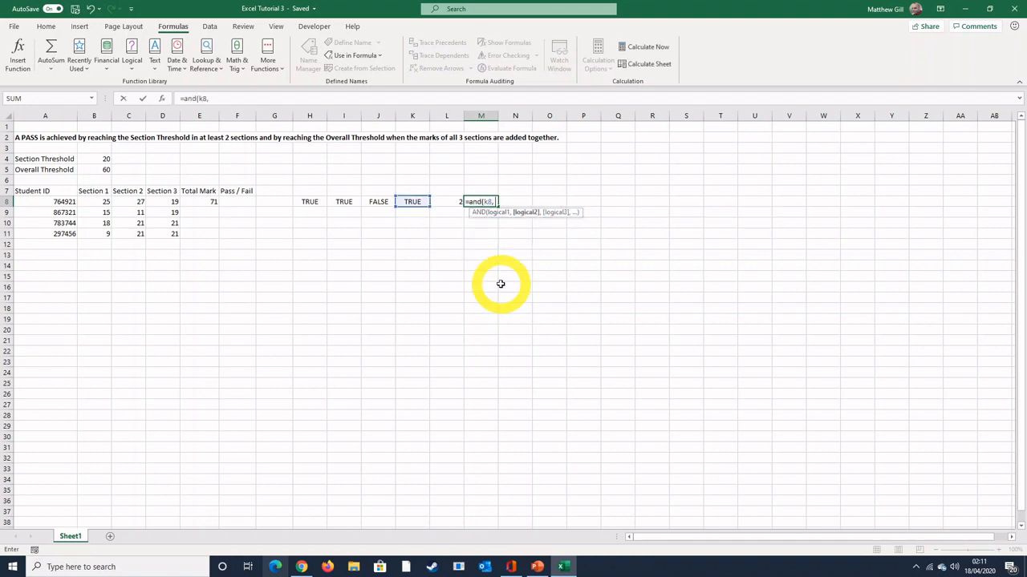
pyautogui.write(' l8>=')
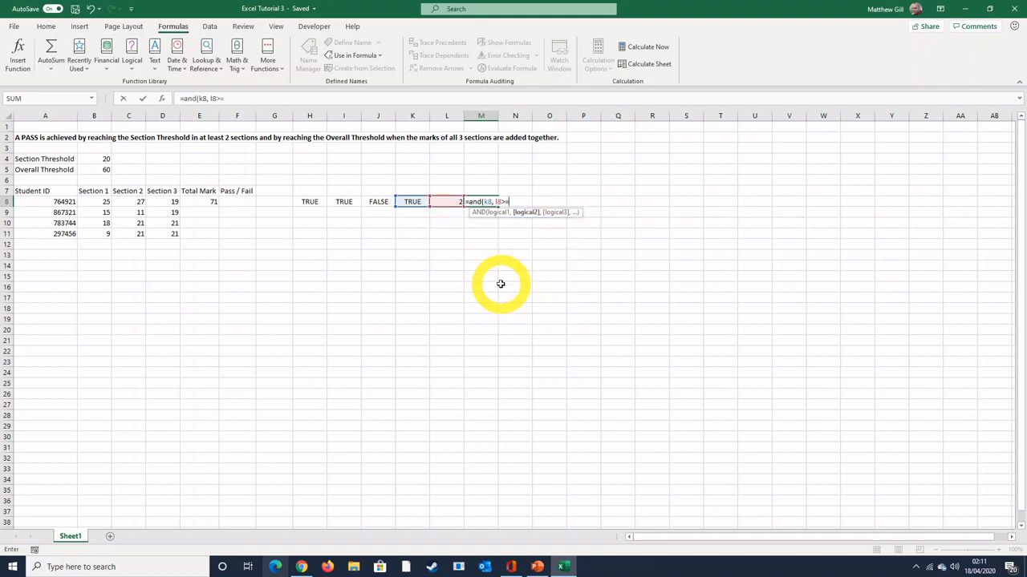
pyautogui.write('2)')
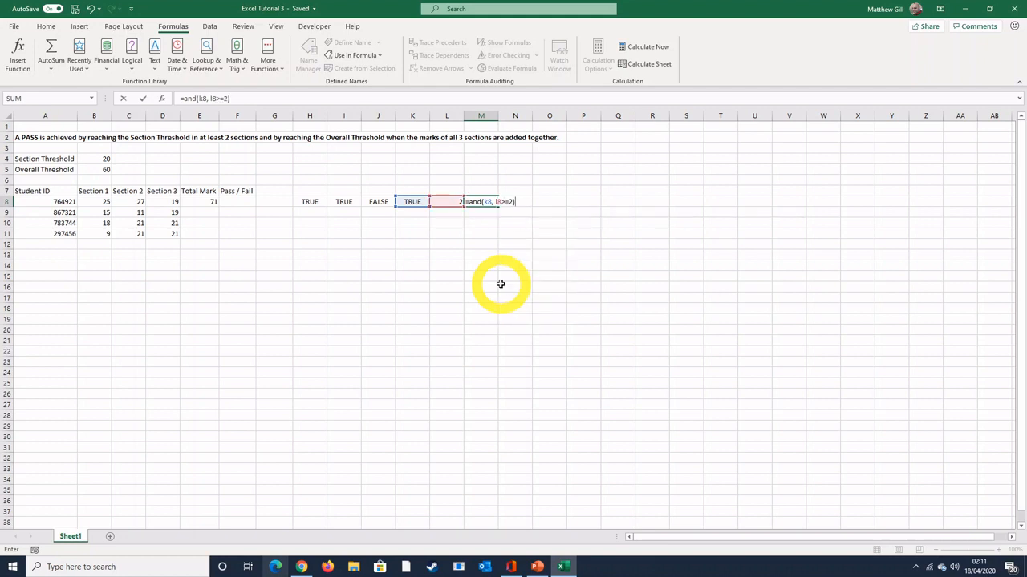
pyautogui.hotkey('ctrl', 'Return')
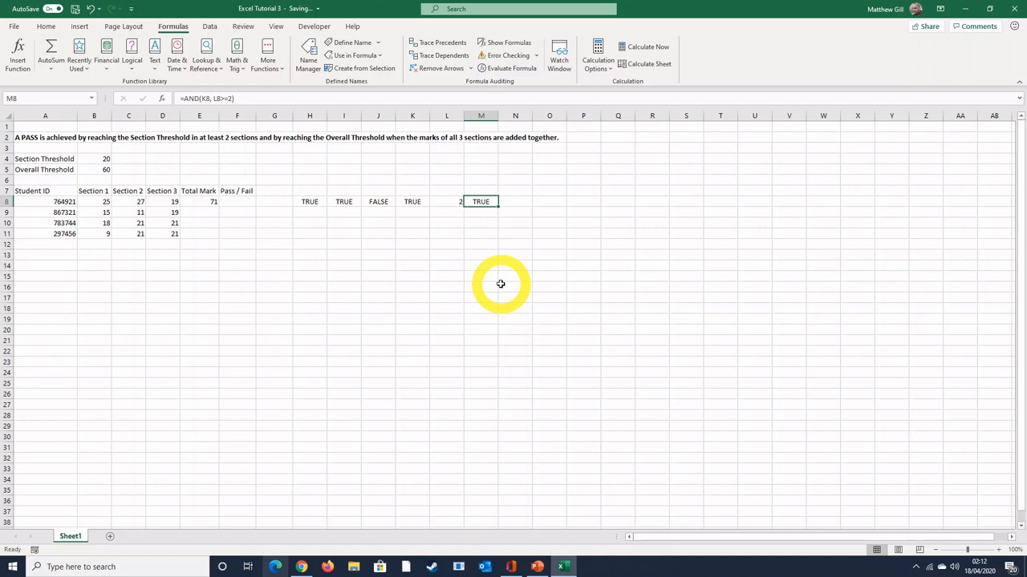
# Step: In F8, enter the formula =if(m8, "Pass", "Fail") to give the first student's Pass / Fail result
pyautogui.click(239, 201)
pyautogui.write('=if(')
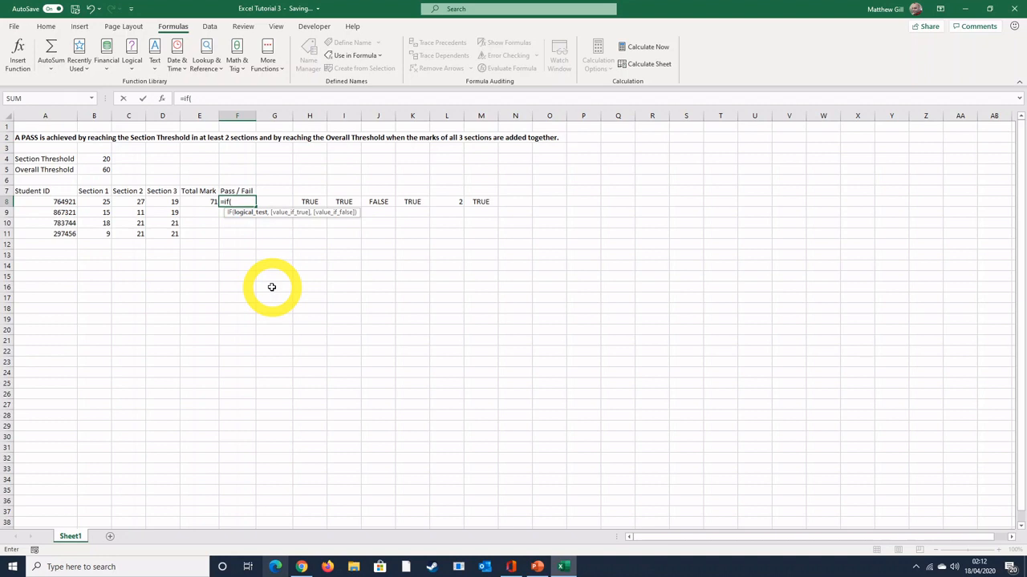
pyautogui.write('m8')
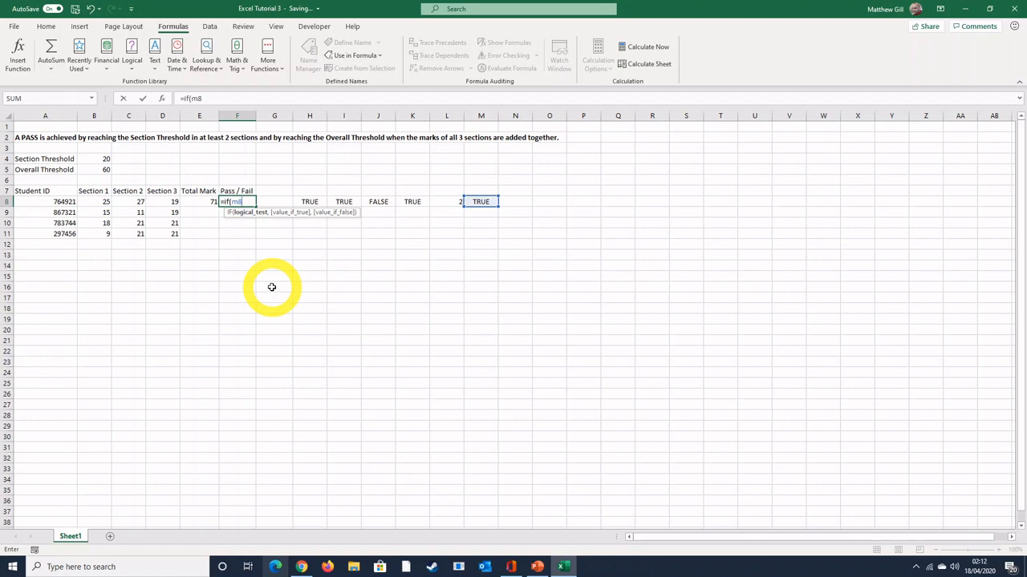
pyautogui.write(',')
pyautogui.write('Pass", "Fail"')
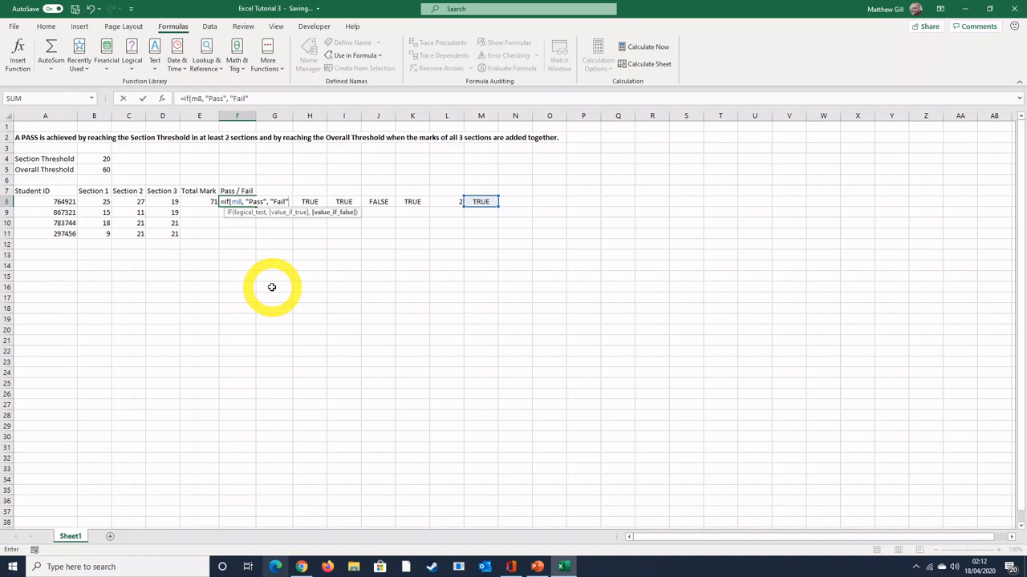
pyautogui.write(')')
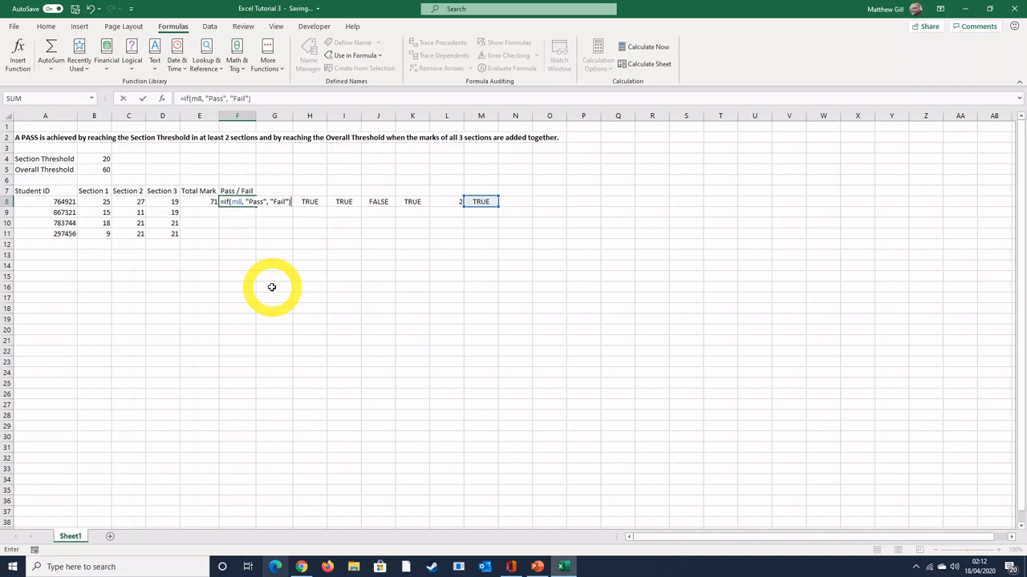
pyautogui.press('Return')
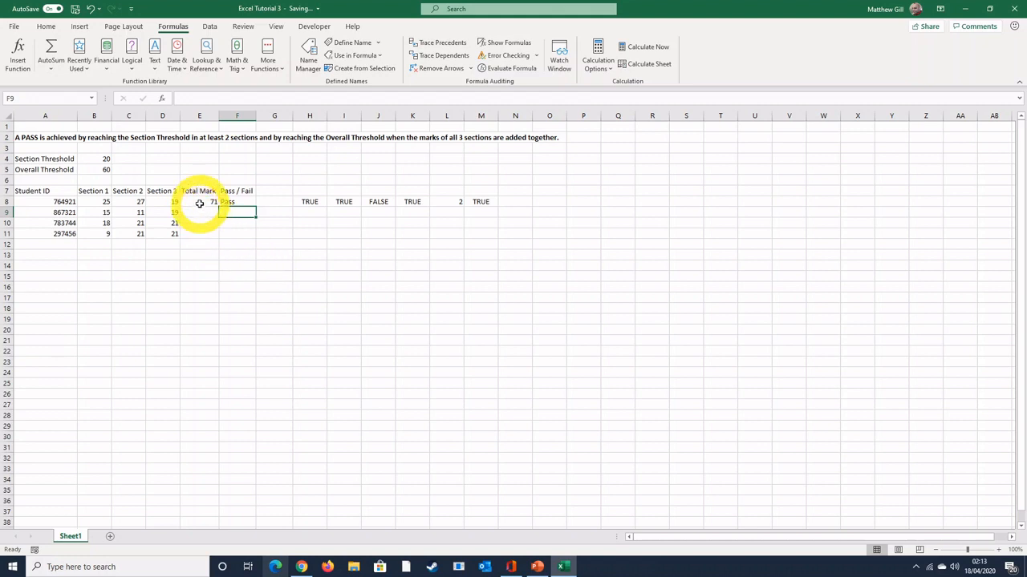
# Step: Fill the formulas in E8:M8 down to row 11 for the remaining students, and select F8
pyautogui.moveTo(201, 201); pyautogui.dragTo(498, 207)
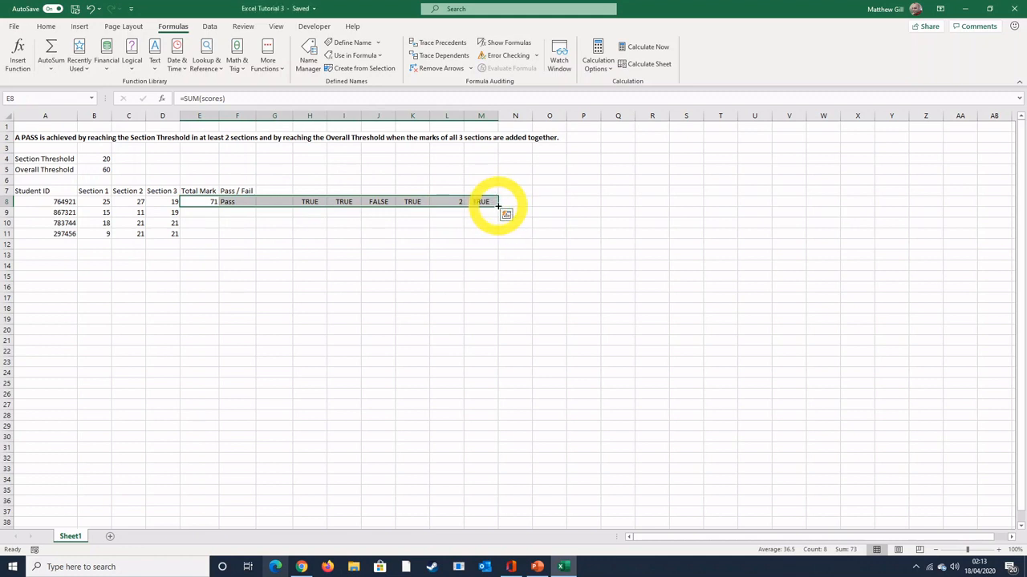
pyautogui.moveTo(498, 207); pyautogui.dragTo(493, 239)
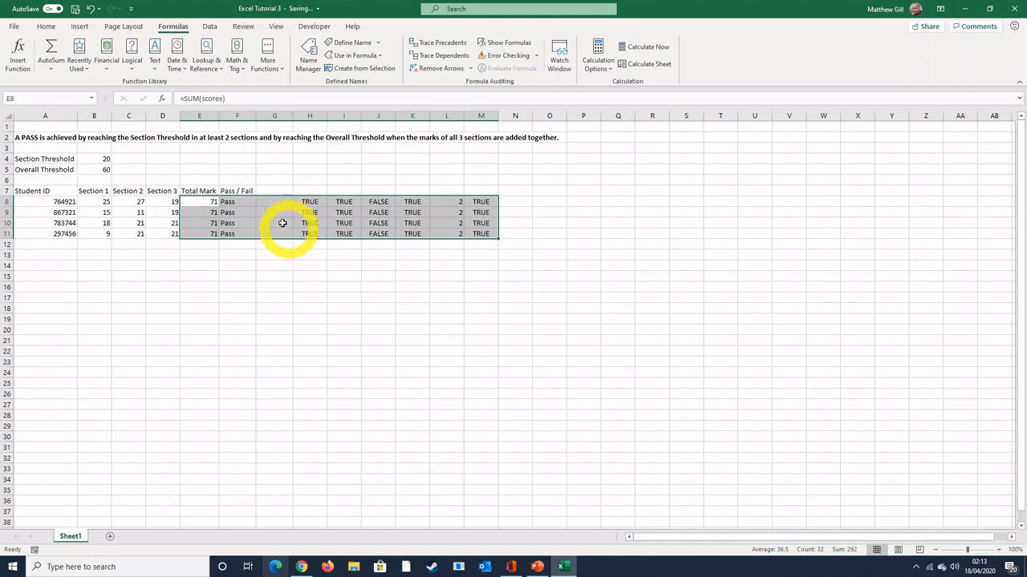
pyautogui.click(243, 201)
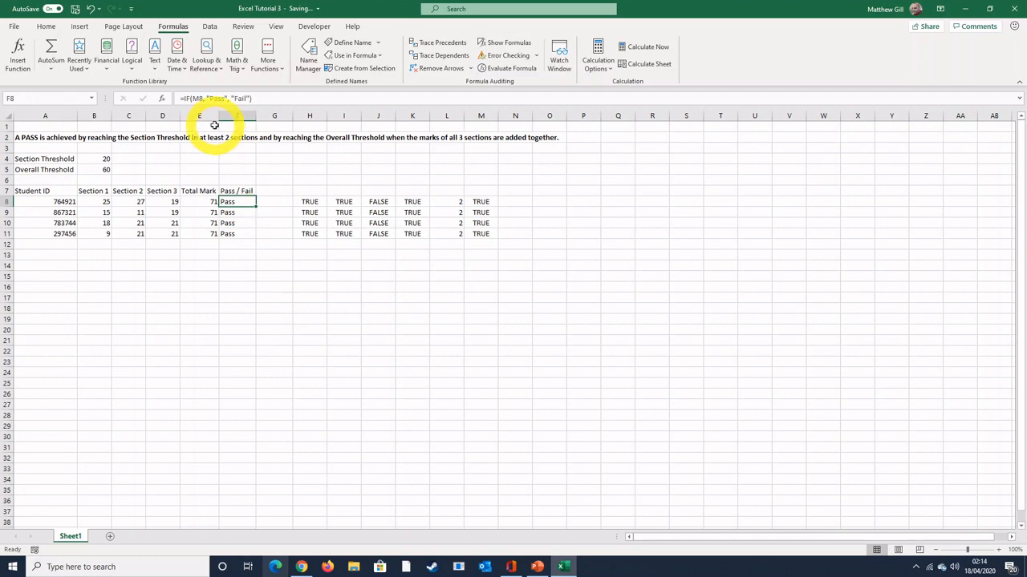
# Step: Edit the defined name section_1 so it refers to =Sheet1!$B8, with a relative row
pyautogui.click(310, 64)
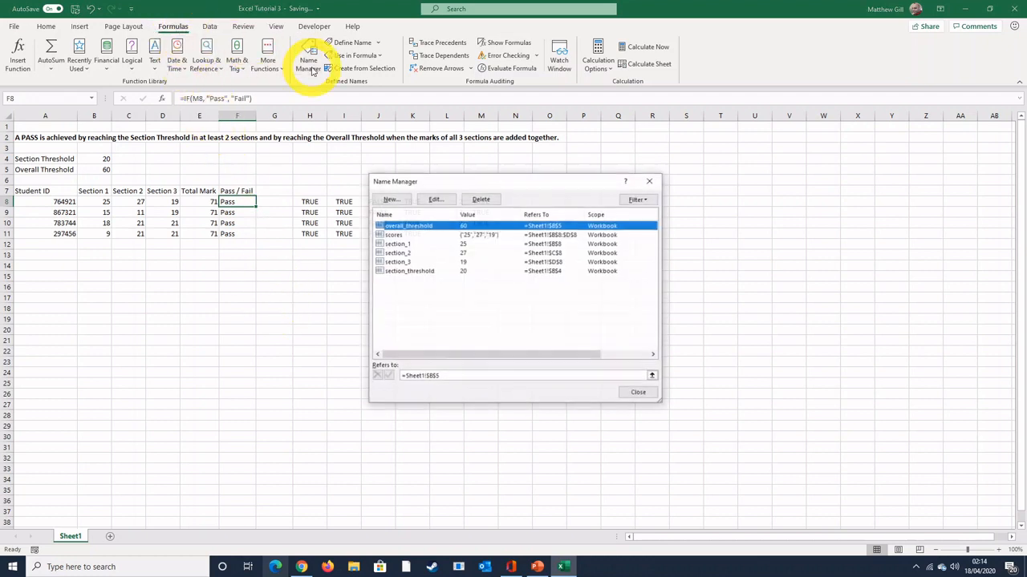
pyautogui.click(410, 243)
pyautogui.click(427, 200)
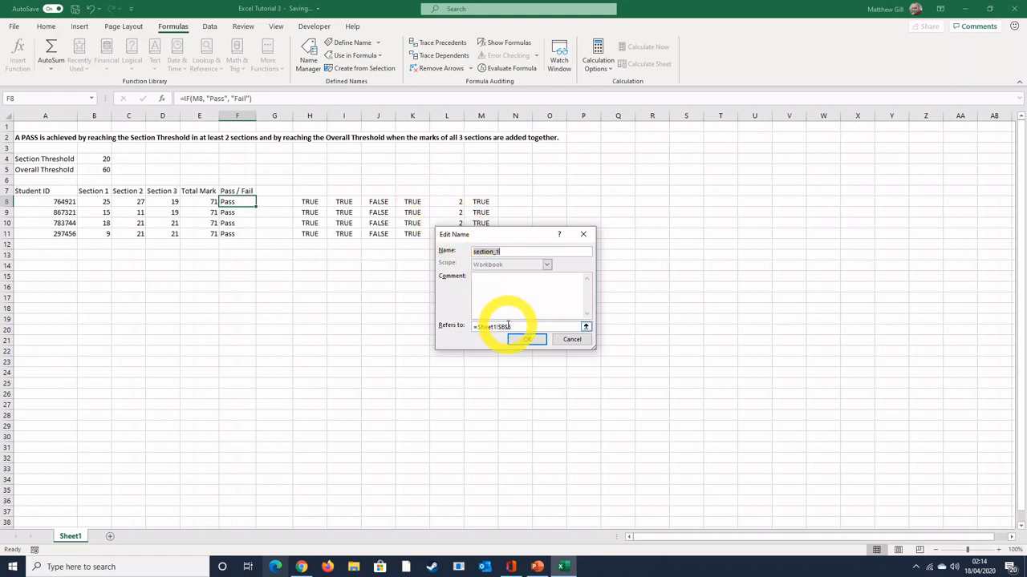
pyautogui.click(506, 327)
pyautogui.press('BackSpace')
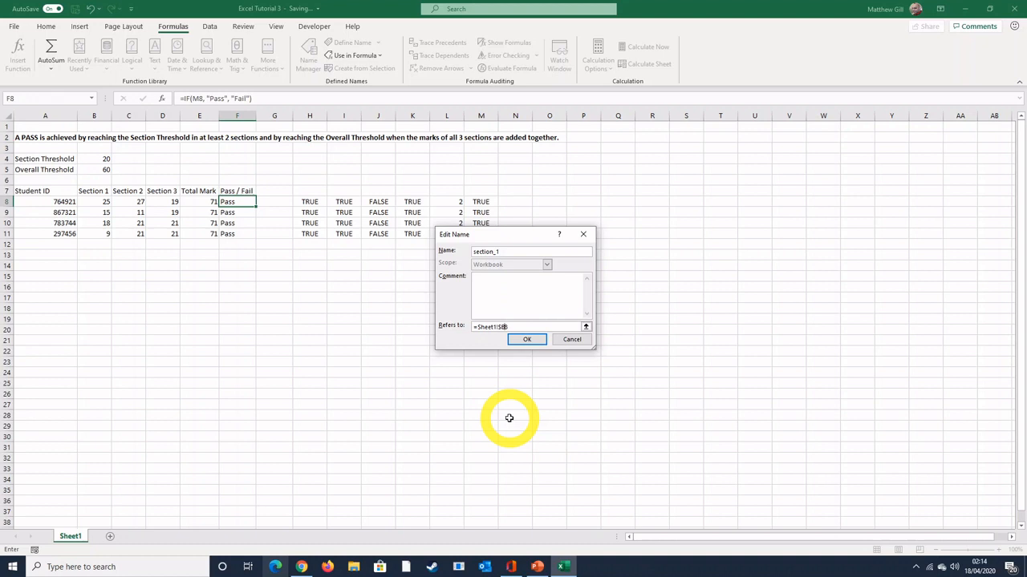
pyautogui.click(525, 340)
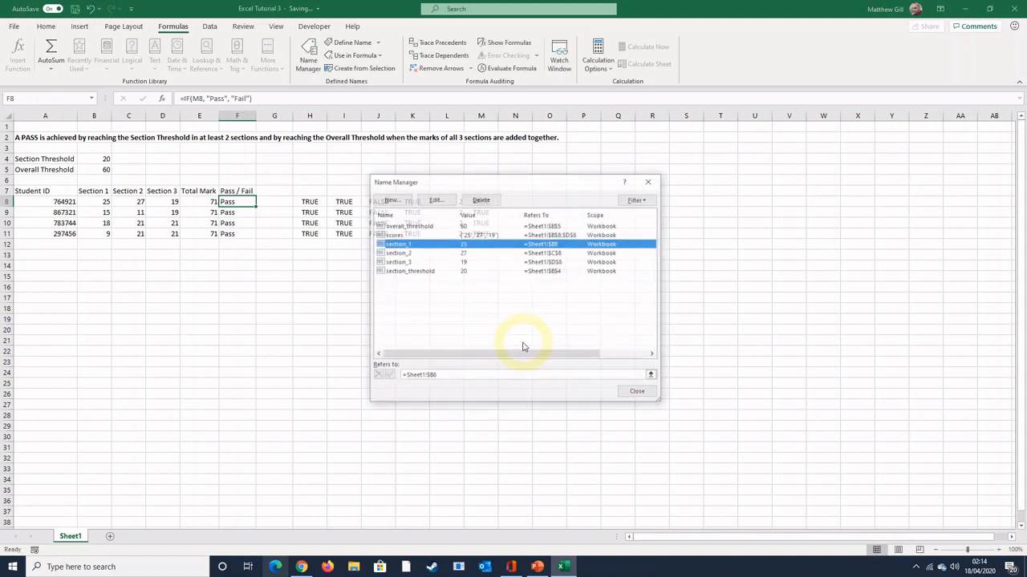
# Step: Edit the defined name section_2 so it refers to =Sheet1!$C8, with a relative row
pyautogui.click(431, 254)
pyautogui.click(435, 199)
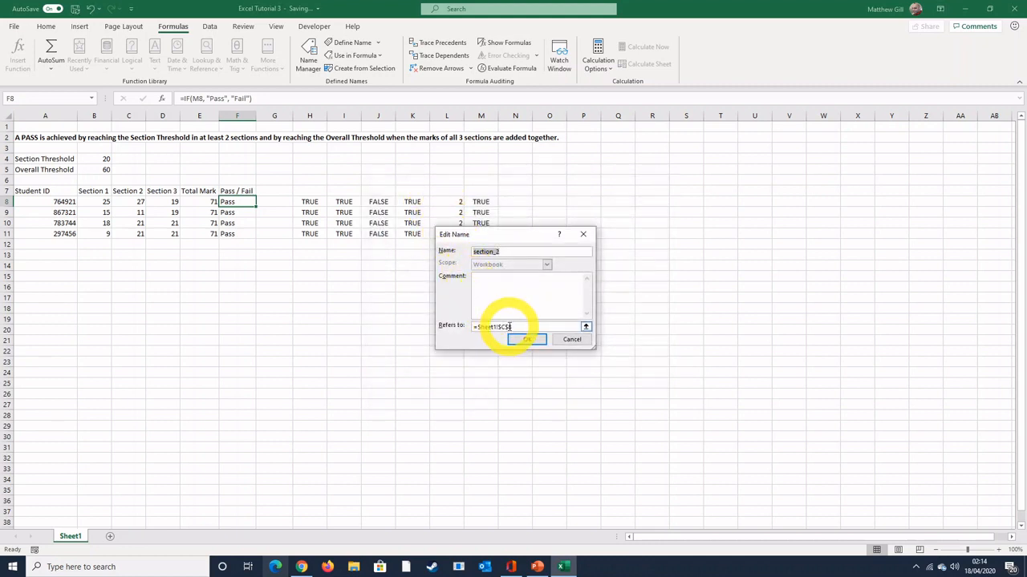
pyautogui.click(499, 327)
pyautogui.press('BackSpace')
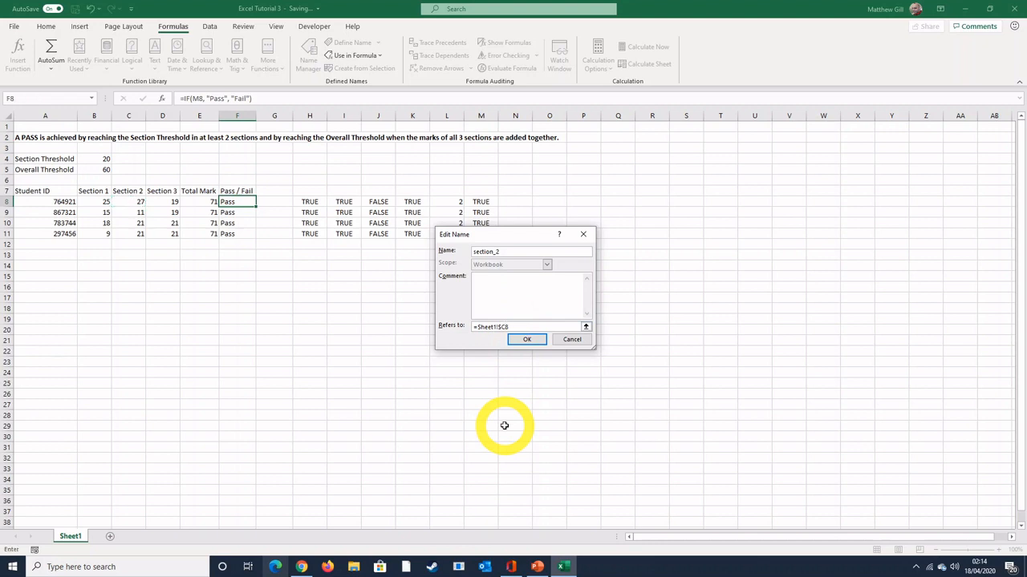
pyautogui.click(527, 339)
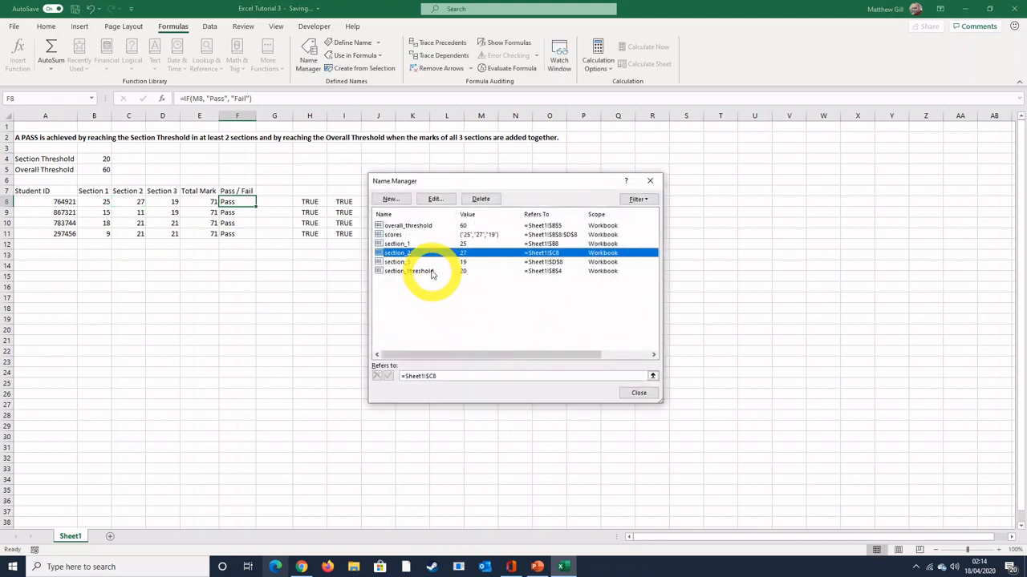
# Step: Edit the defined name section_3 so it refers to =Sheet1!$D8, with a relative row
pyautogui.click(423, 262)
pyautogui.click(433, 199)
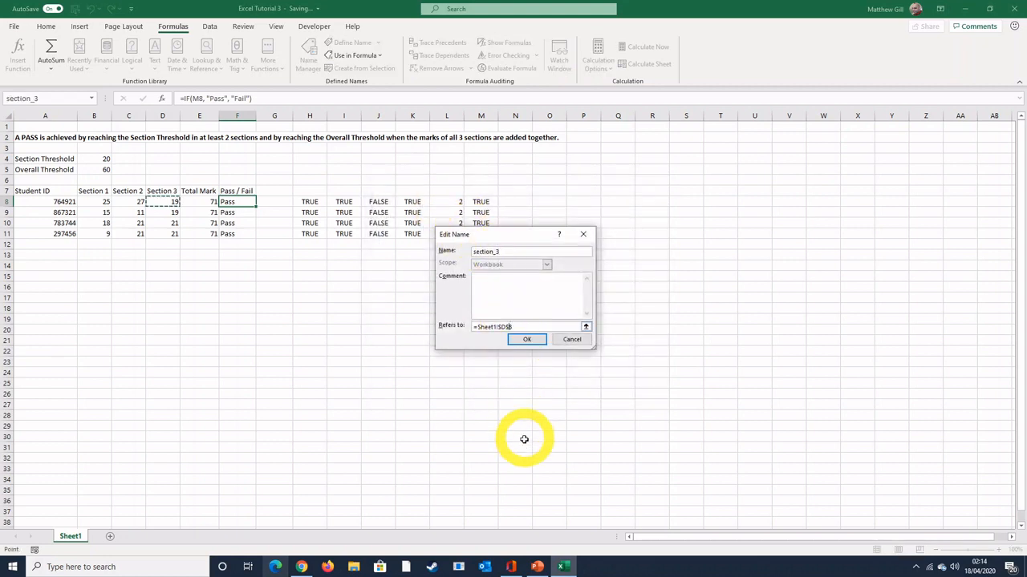
pyautogui.press('BackSpace')
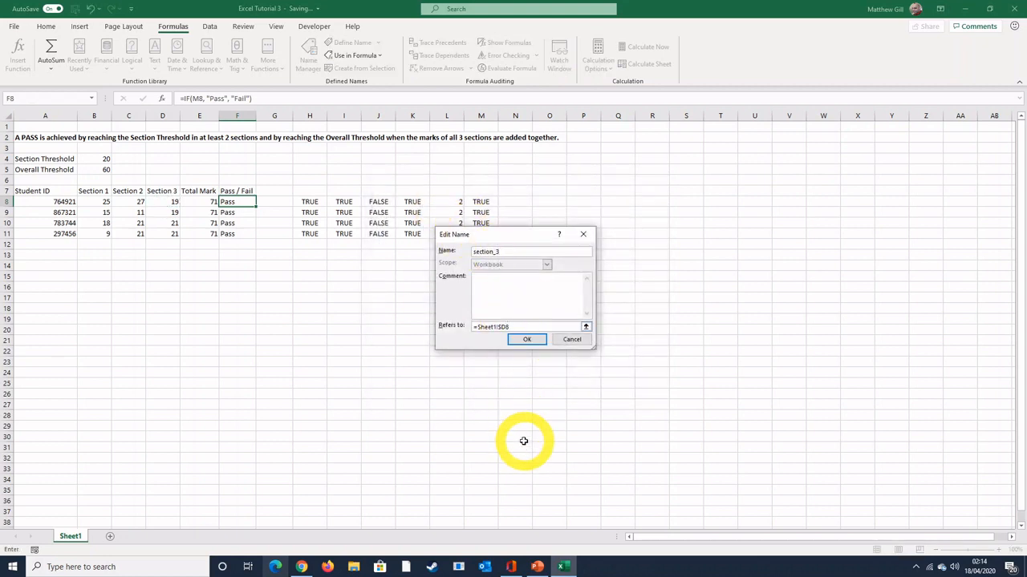
pyautogui.click(524, 339)
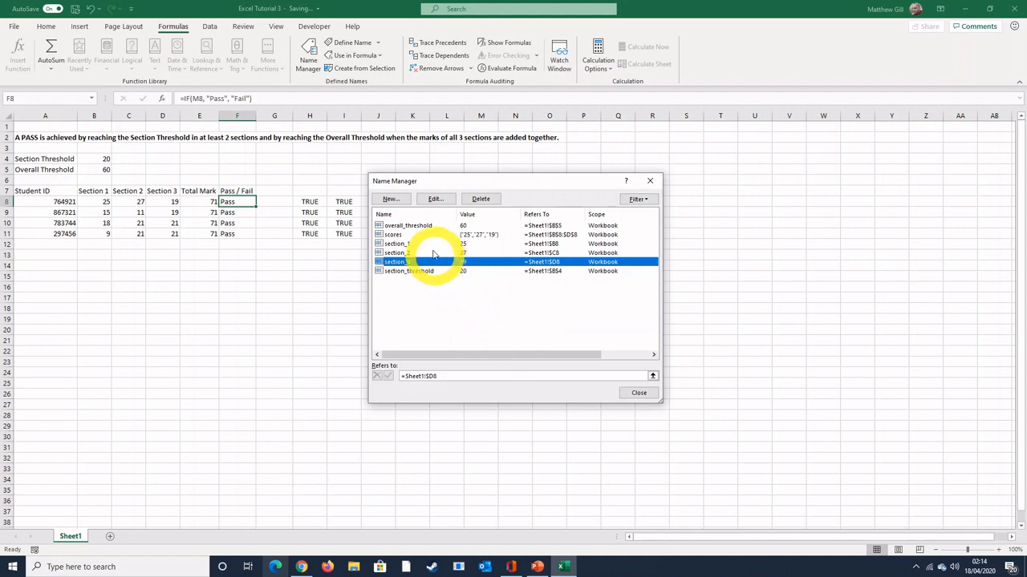
# Step: Edit the defined name scores so it refers to =Sheet1!$B8:$D8, with relative rows
pyautogui.click(411, 234)
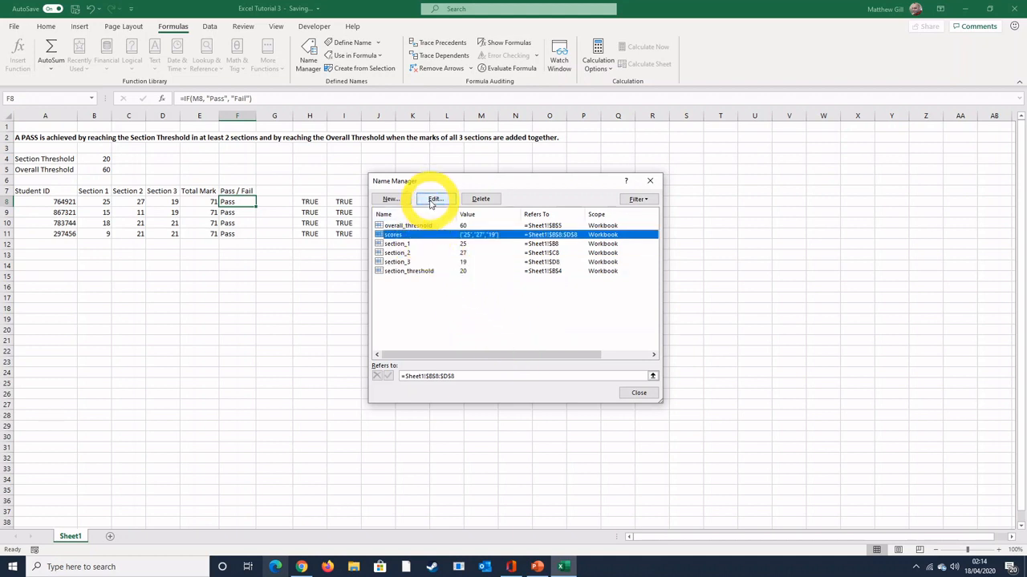
pyautogui.click(431, 203)
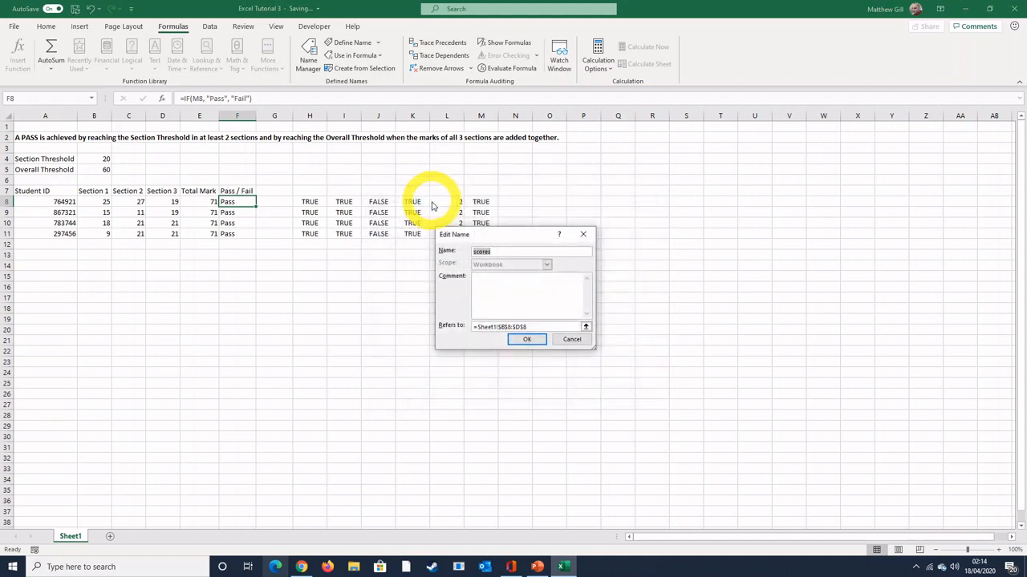
pyautogui.click(511, 326)
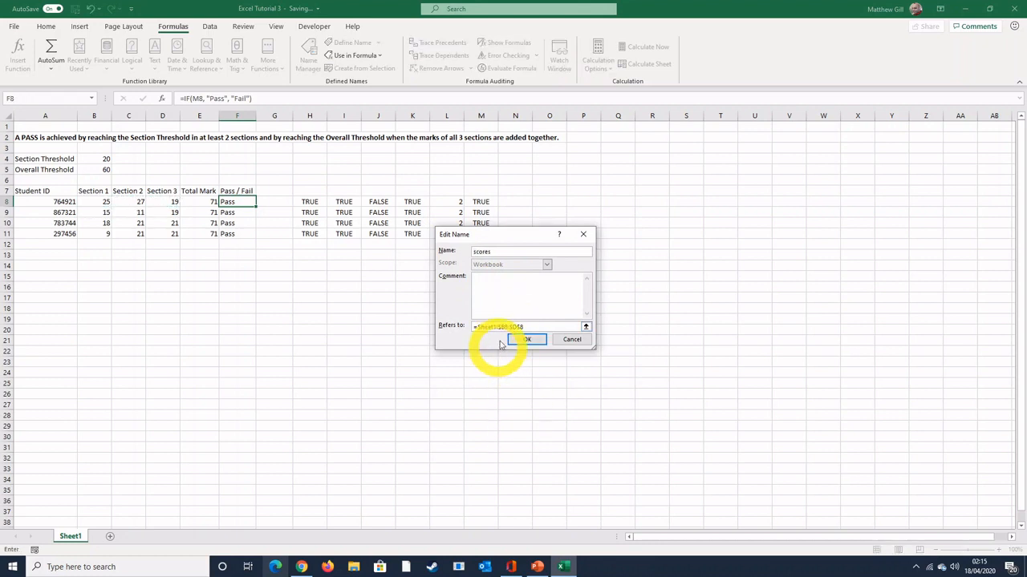
pyautogui.press('BackSpace')
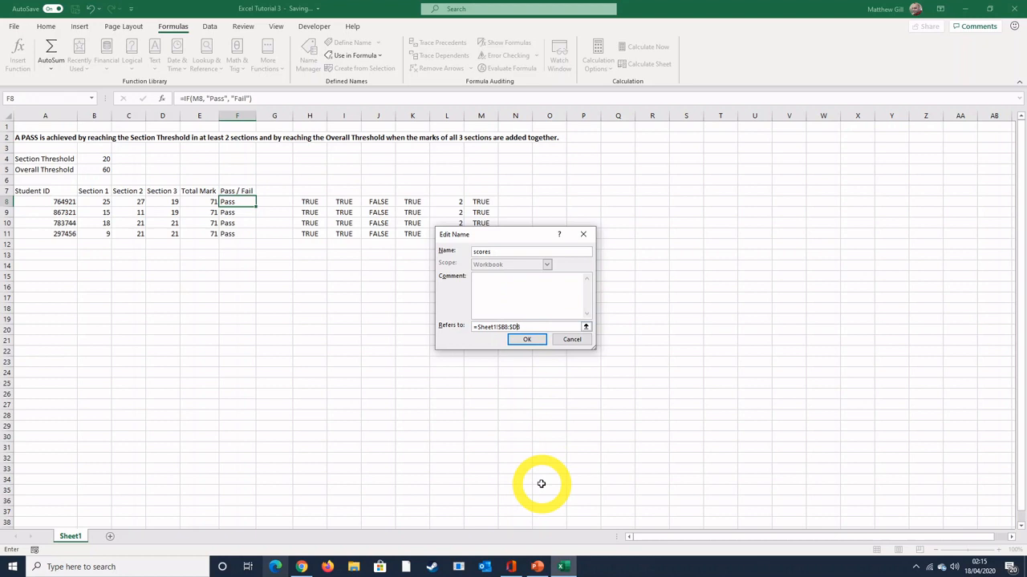
pyautogui.click(529, 340)
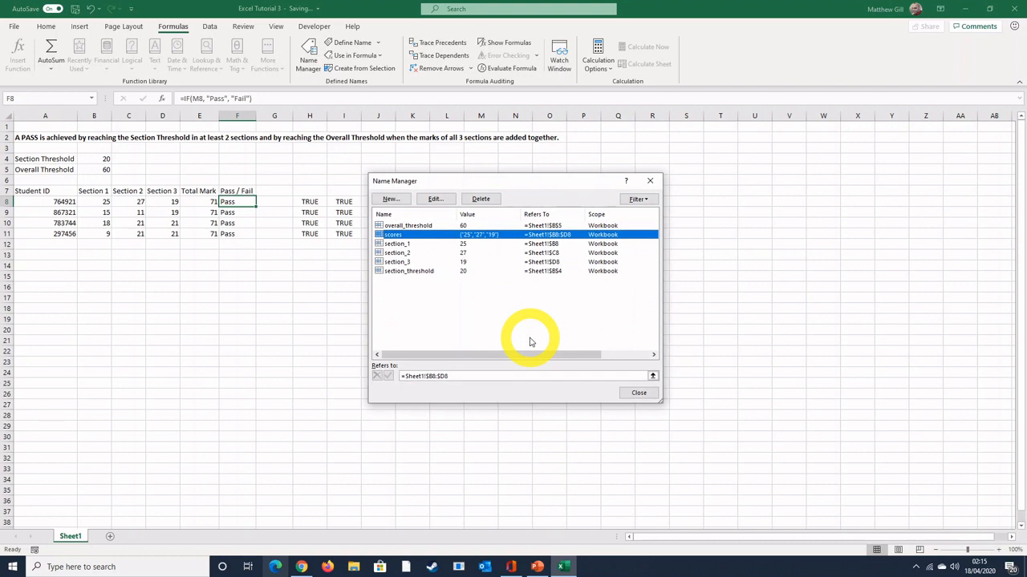
# Step: Create a workbook-scoped name total_mark that refers to =Sheet1!$E8, and close the Name Manager
pyautogui.click(391, 199)
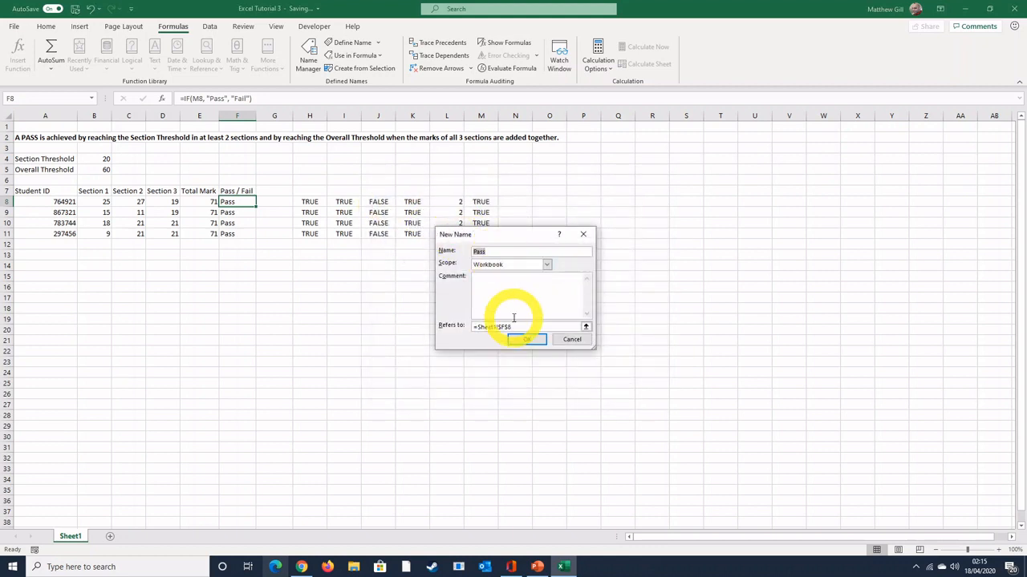
pyautogui.write('total_mark')
pyautogui.click(513, 327)
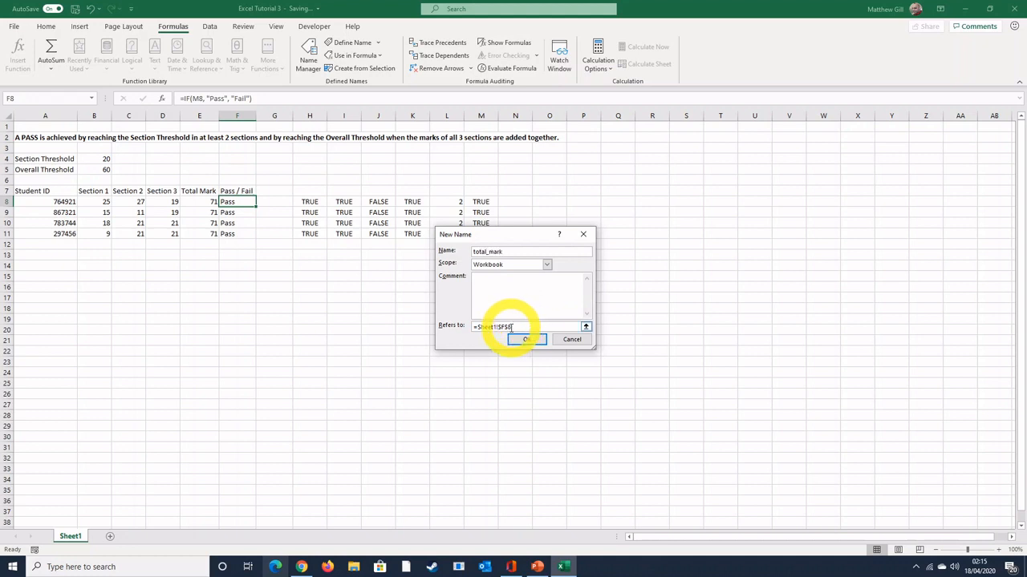
pyautogui.moveTo(513, 326); pyautogui.dragTo(474, 328)
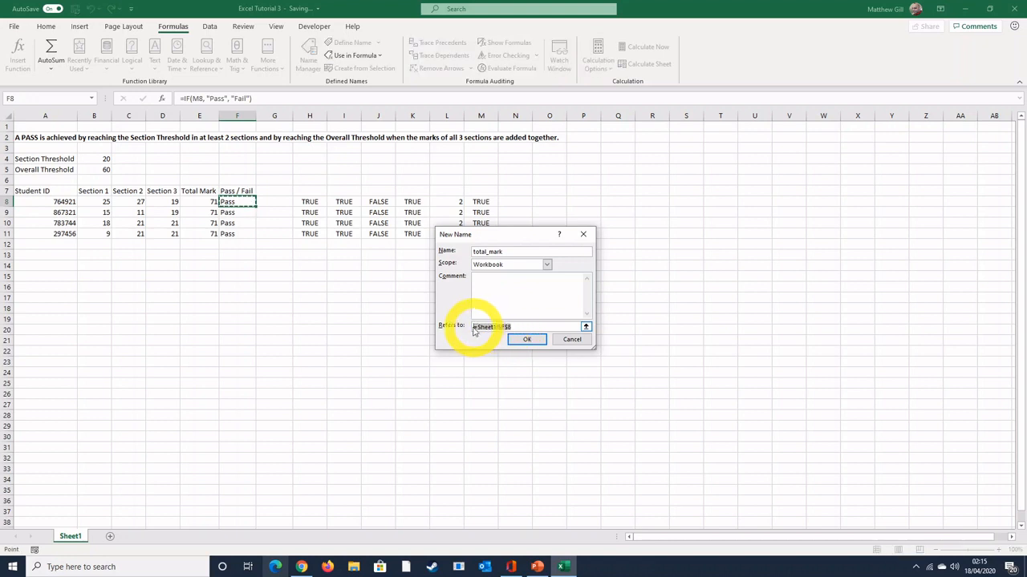
pyautogui.press('BackSpace')
pyautogui.write('=Sheet1!')
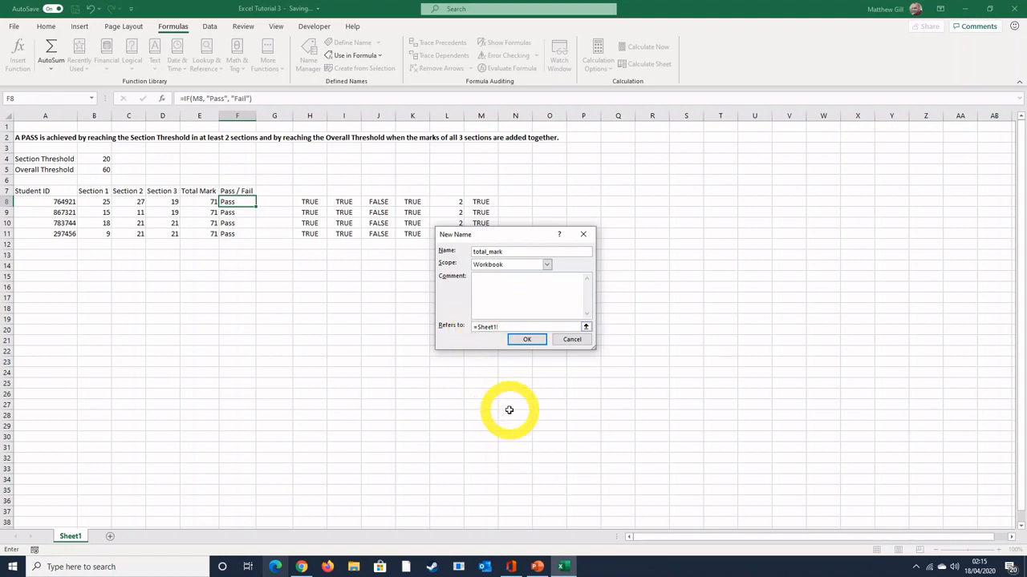
pyautogui.write('$E8')
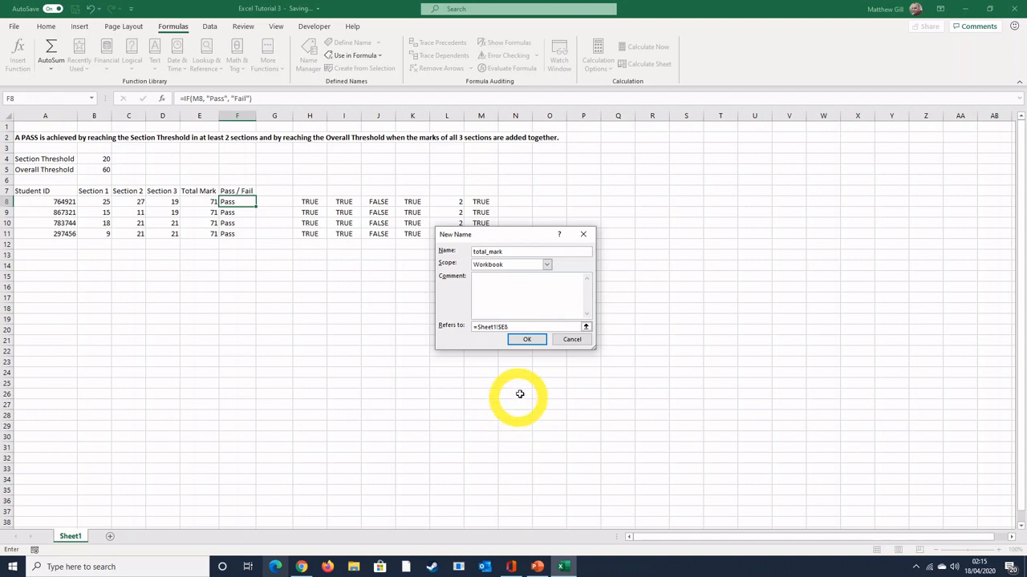
pyautogui.click(529, 340)
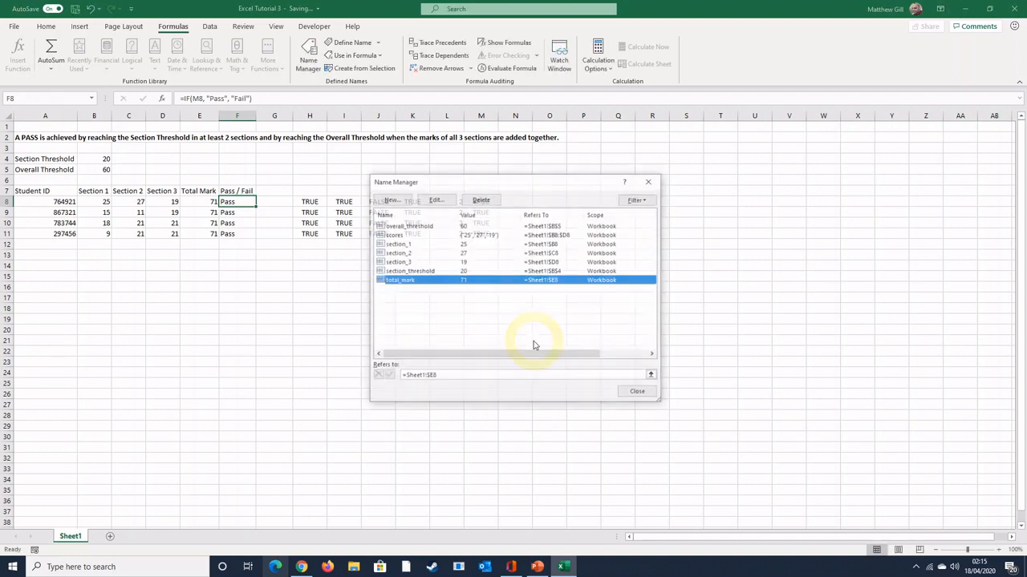
pyautogui.click(634, 394)
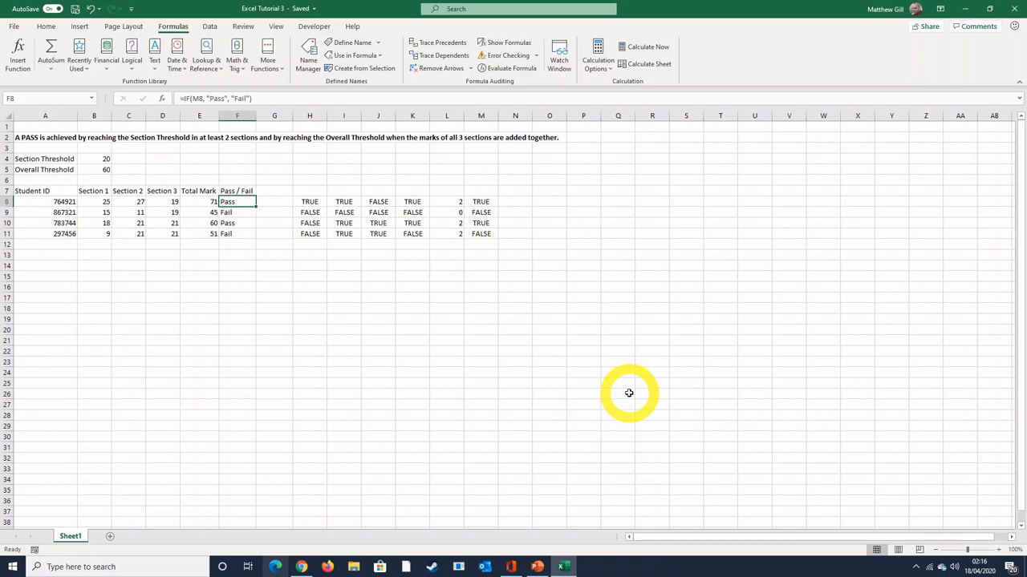
# Step: Replace the E8 reference in K8 with the name total_mark so the formula reads =total_mark>=overall_threshold
pyautogui.click(412, 203)
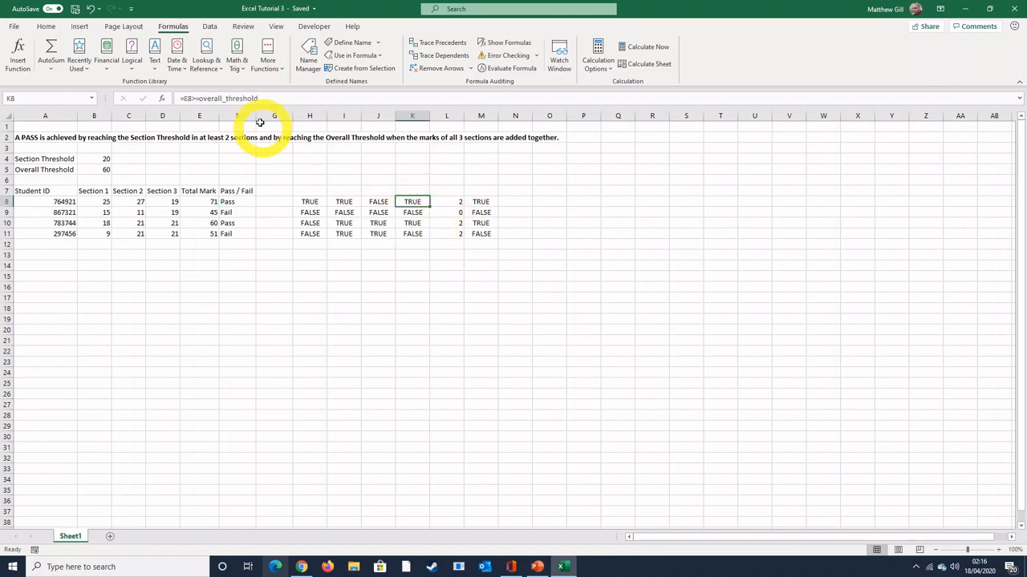
pyautogui.click(195, 98)
pyautogui.press('BackSpace')
pyautogui.press('BackSpace')
pyautogui.write('tot')
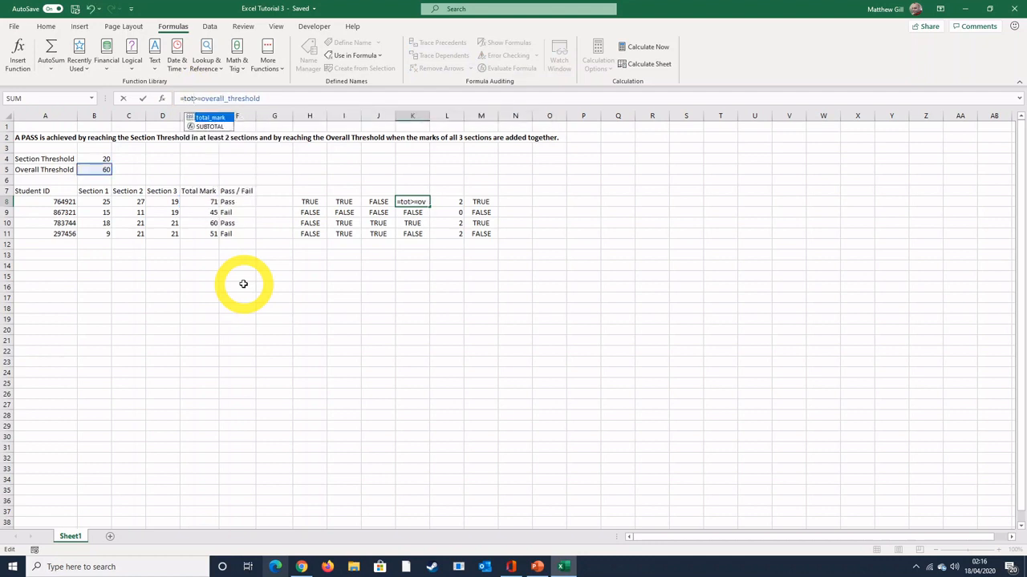
pyautogui.press('Tab')
pyautogui.press('Return')
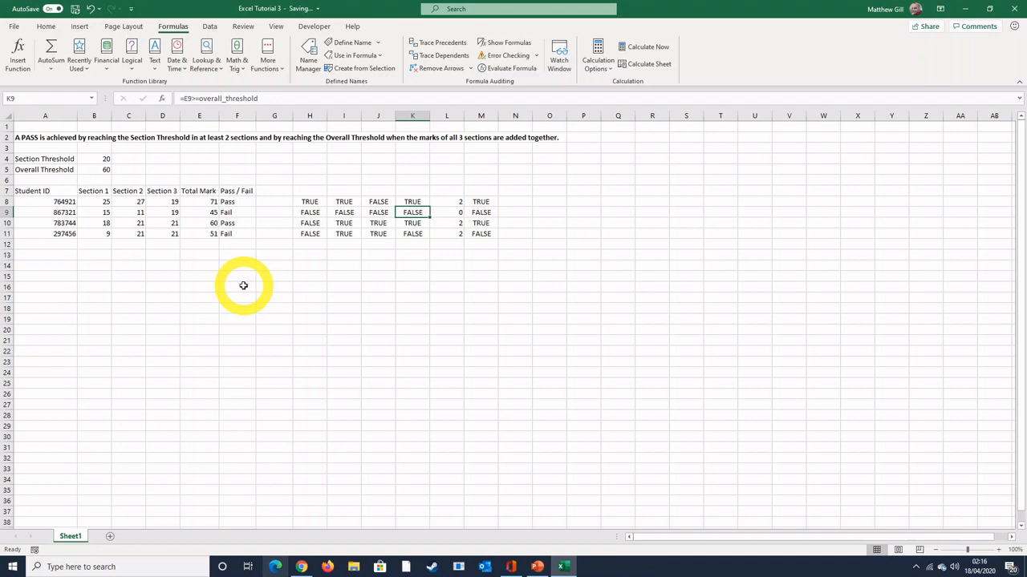
# Step: Fill the K8 formula down to K11 for the remaining students
pyautogui.click(406, 202)
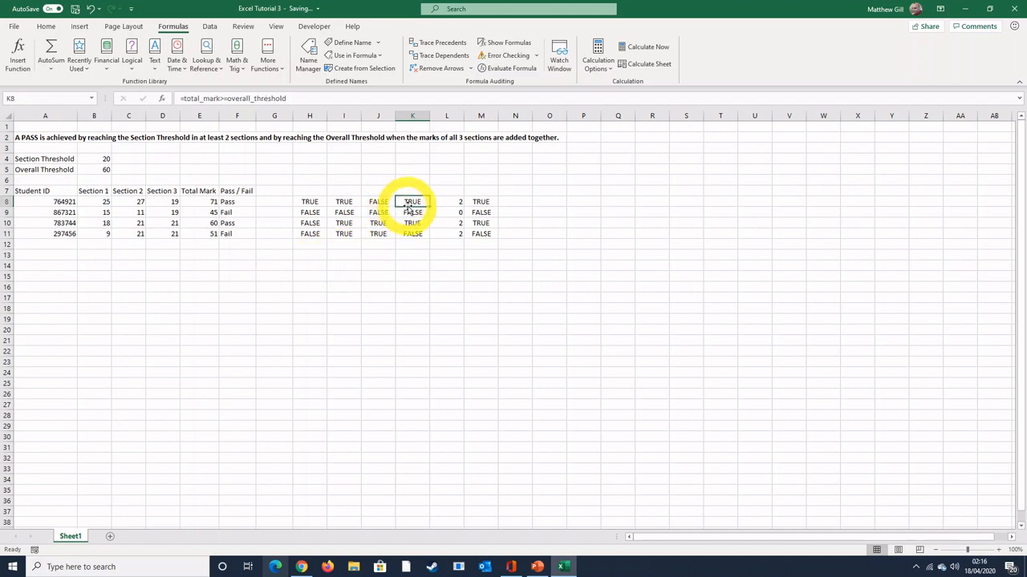
pyautogui.moveTo(429, 207); pyautogui.dragTo(426, 235)
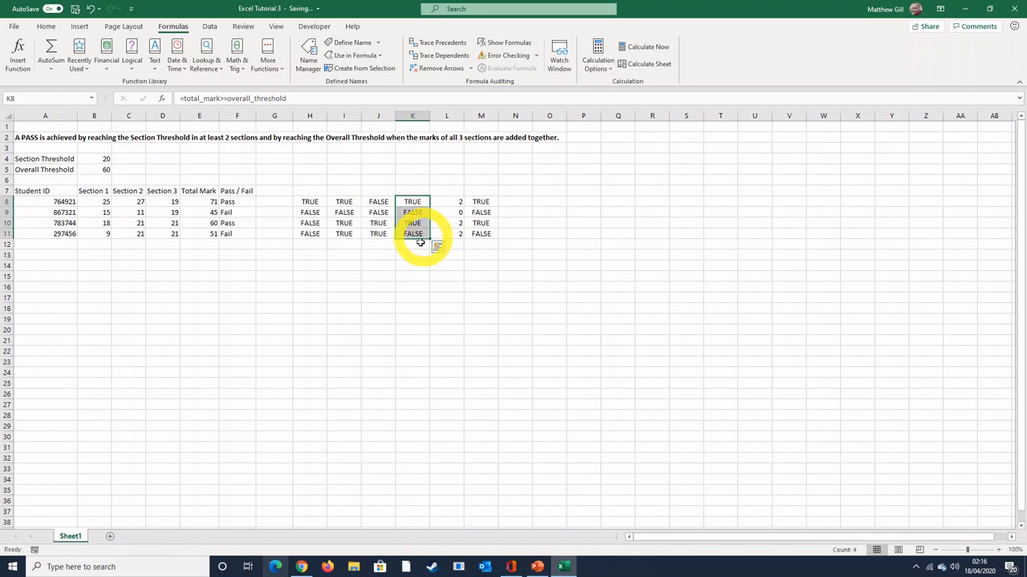
pyautogui.click(412, 223)
pyautogui.click(377, 295)
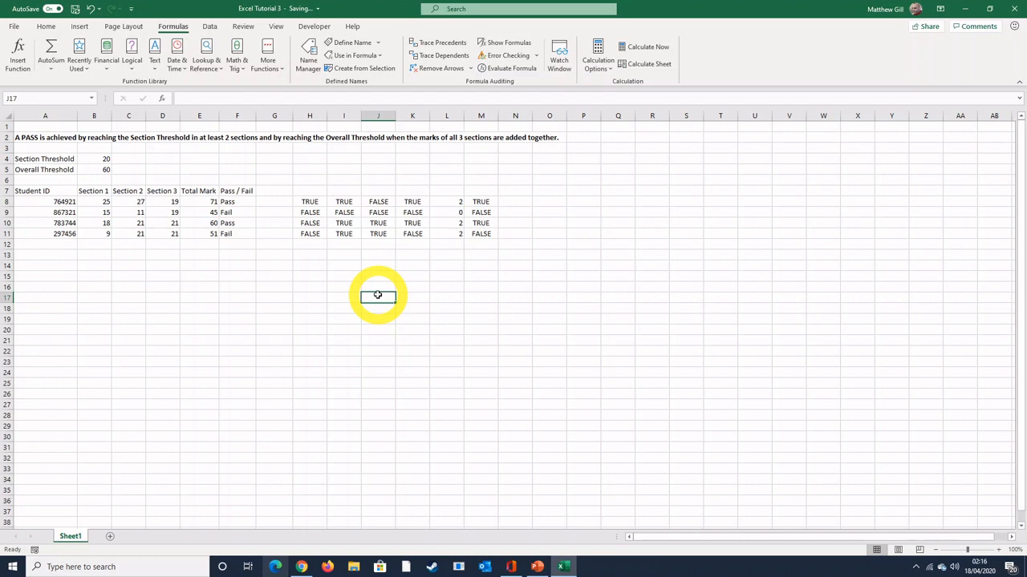
# Step: Copy the expression total_mark>=overall_threshold from the formula in K8, without its equals sign, leaving the cell unedited
pyautogui.click(477, 201)
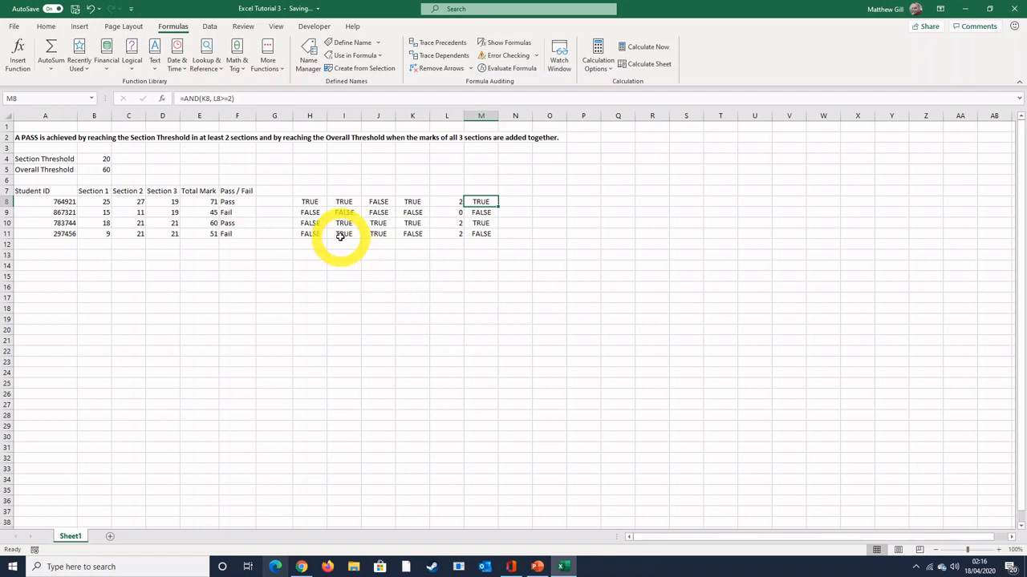
pyautogui.click(416, 202)
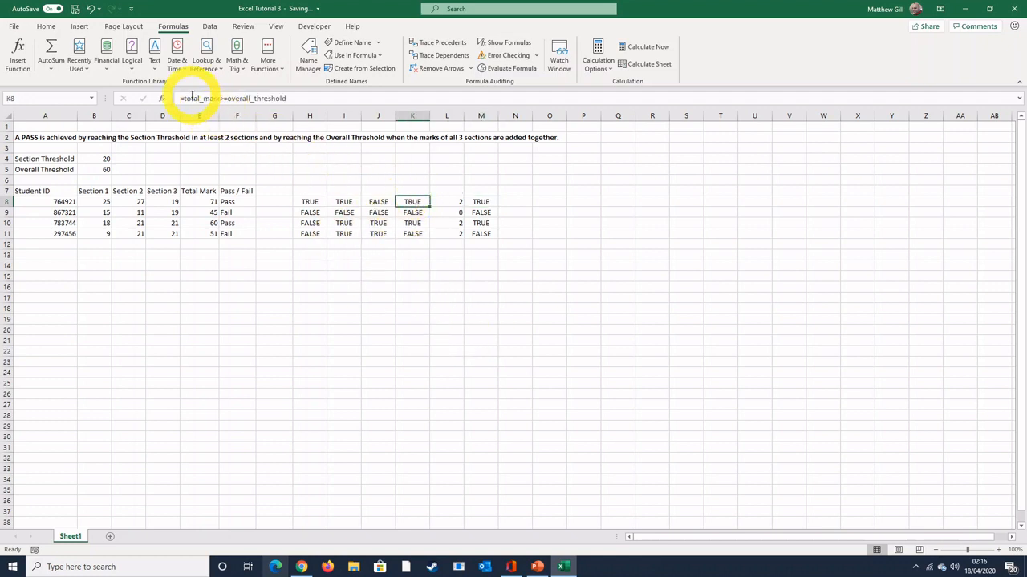
pyautogui.doubleClick(195, 98)
pyautogui.moveTo(194, 98); pyautogui.dragTo(281, 101)
pyautogui.rightClick(280, 102)
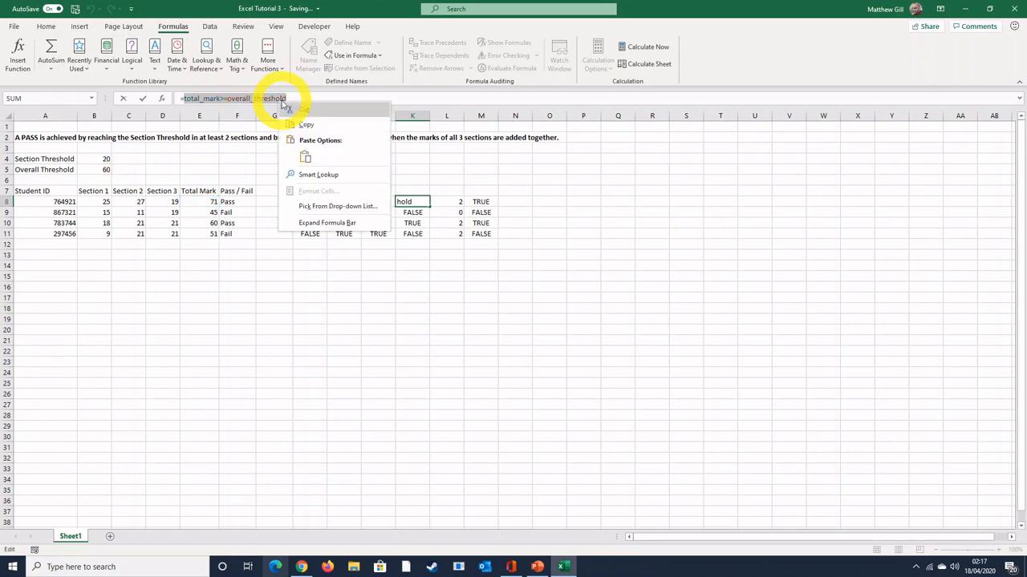
pyautogui.click(295, 126)
pyautogui.press('Escape')
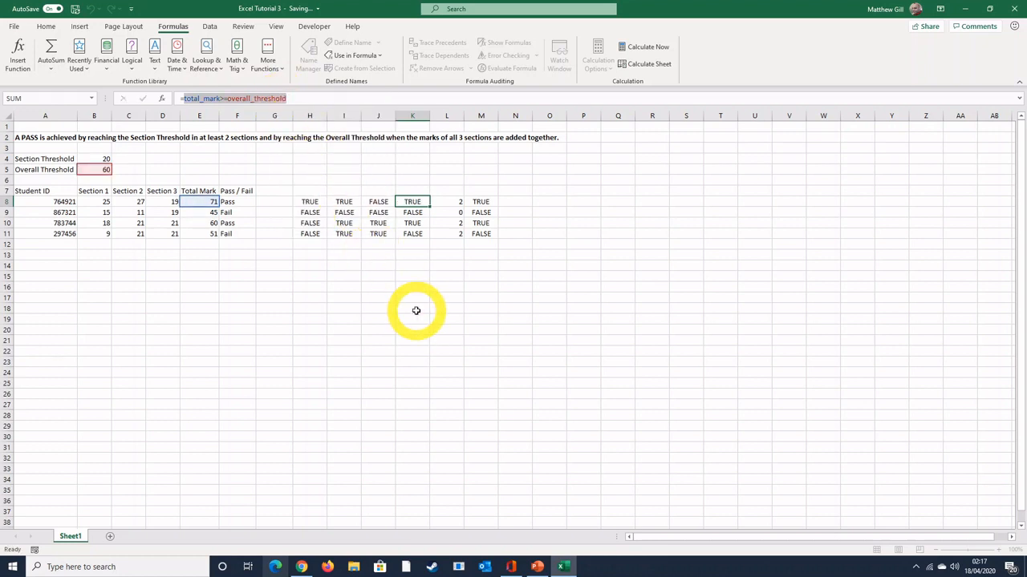
# Step: Replace the K8 reference in M8's AND formula with the copied expression, giving =AND(total_mark>=overall_threshold, L8>=2)
pyautogui.click(476, 202)
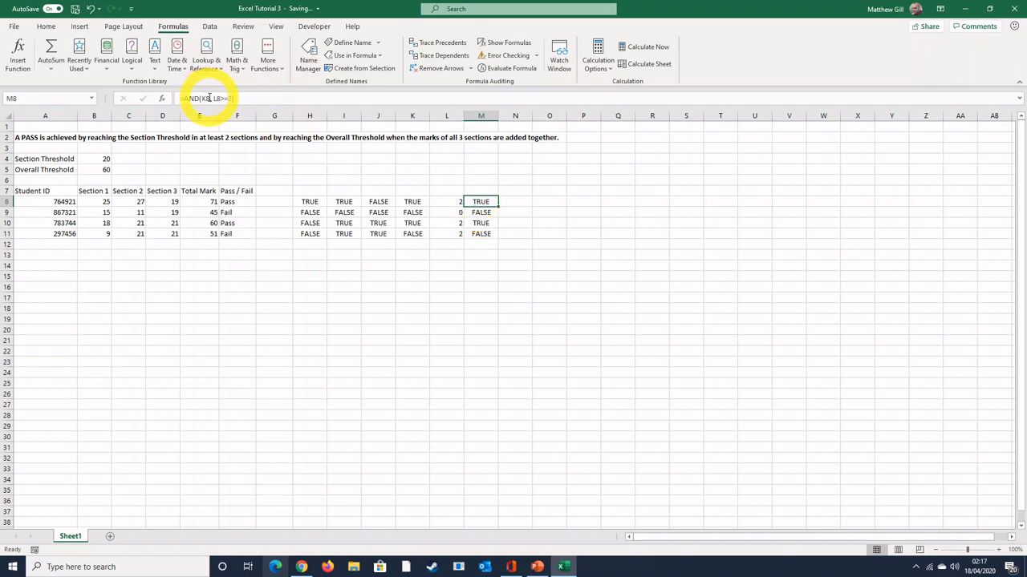
pyautogui.click(208, 99)
pyautogui.doubleClick(206, 99)
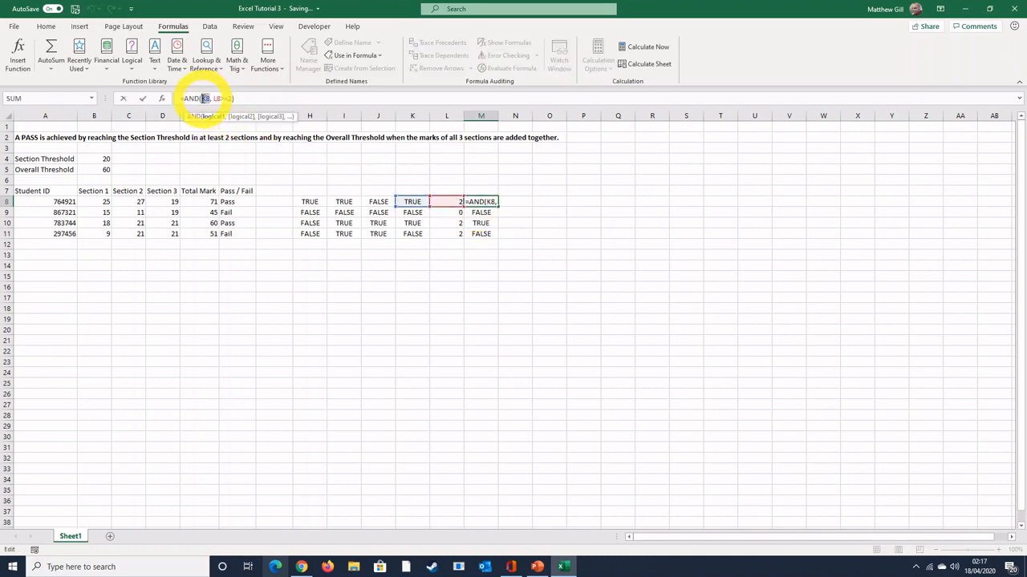
pyautogui.rightClick(206, 100)
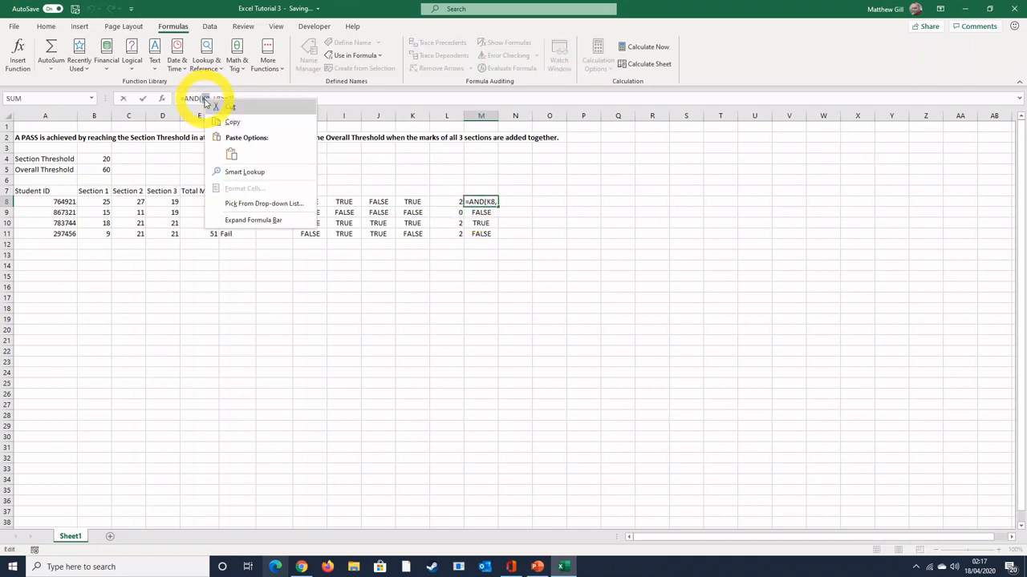
pyautogui.click(231, 154)
pyautogui.press('Return')
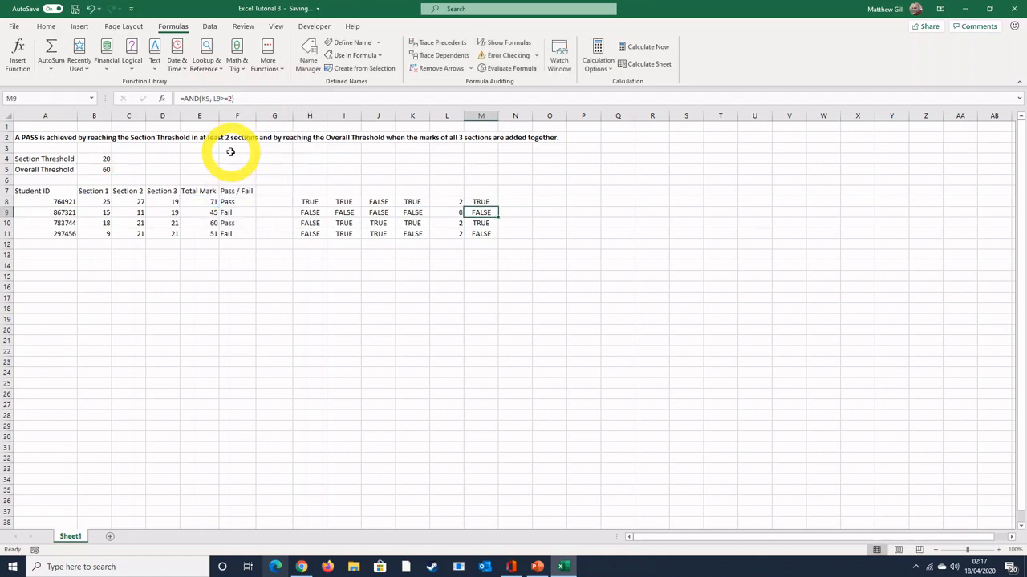
pyautogui.click(474, 203)
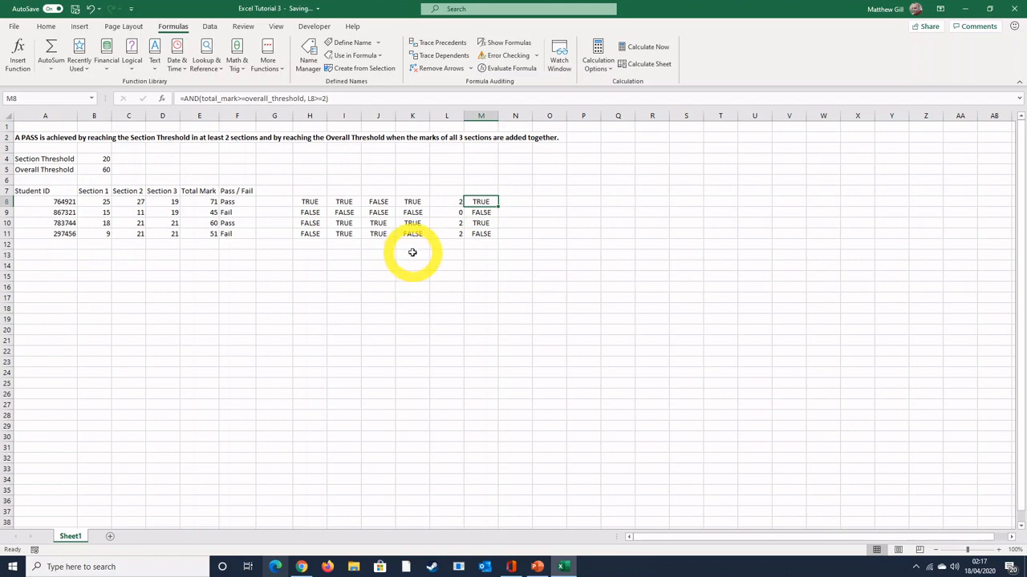
# Step: Copy the expression COUNTIF(scores, ">="&section_threshold) from the formula in L8, without its equals sign, leaving the cell unedited
pyautogui.click(448, 202)
pyautogui.moveTo(182, 97); pyautogui.dragTo(321, 98)
pyautogui.rightClick(321, 99)
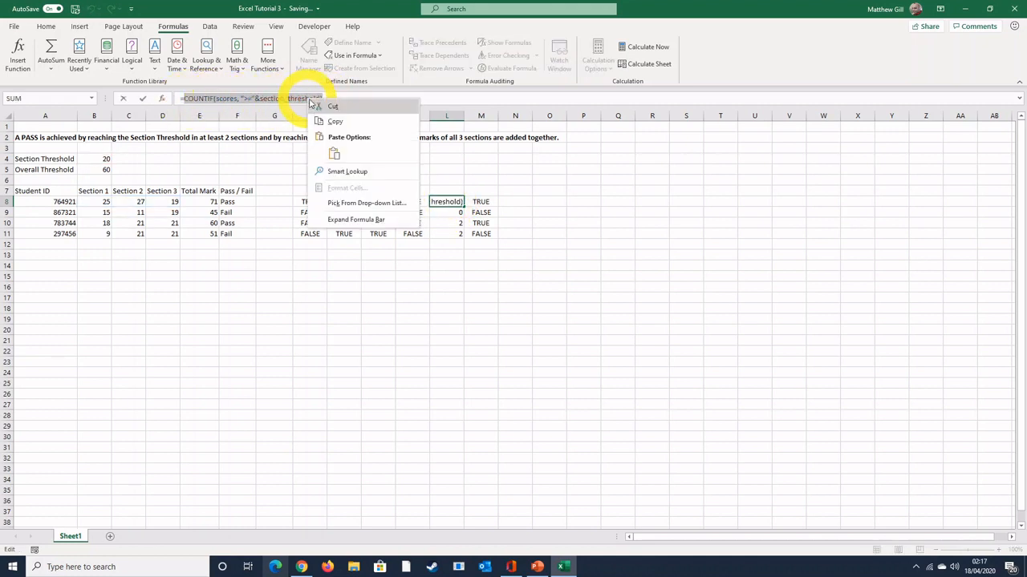
pyautogui.click(336, 120)
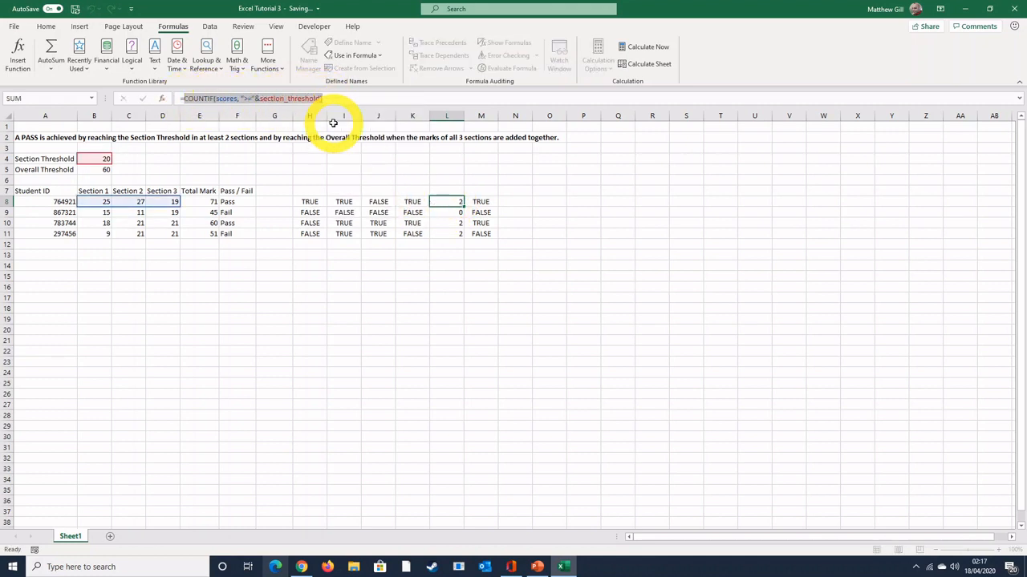
pyautogui.press('Escape')
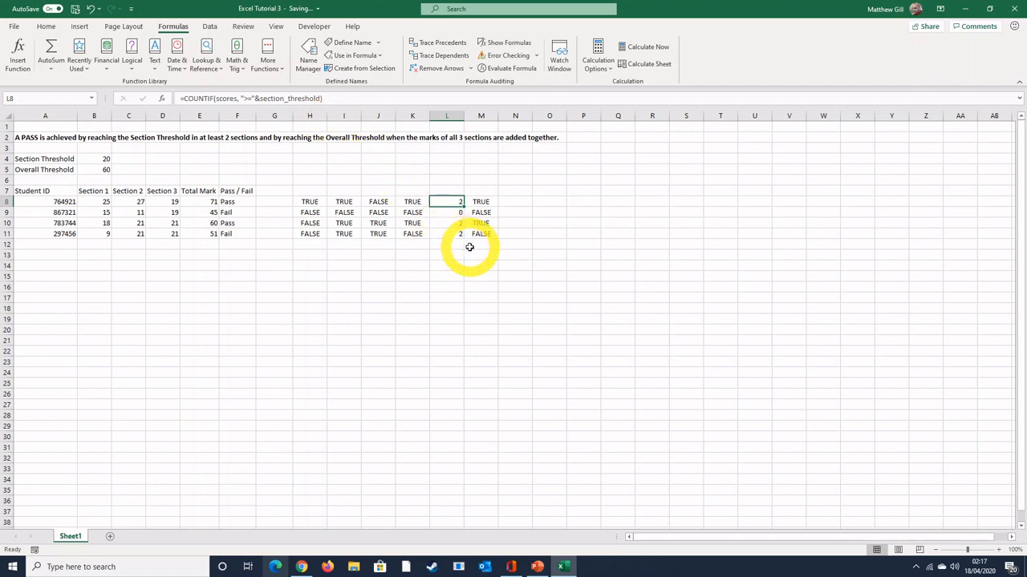
# Step: Replace the L8 reference in M8's AND formula with the copied COUNTIF(scores, ">="&section_threshold), keeping the >=2 comparison
pyautogui.click(479, 201)
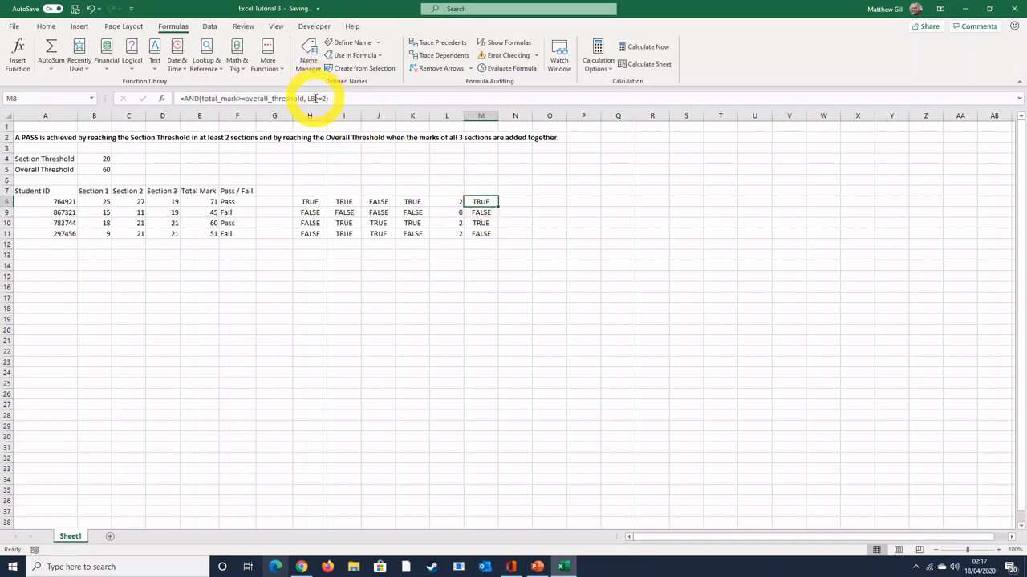
pyautogui.click(310, 98)
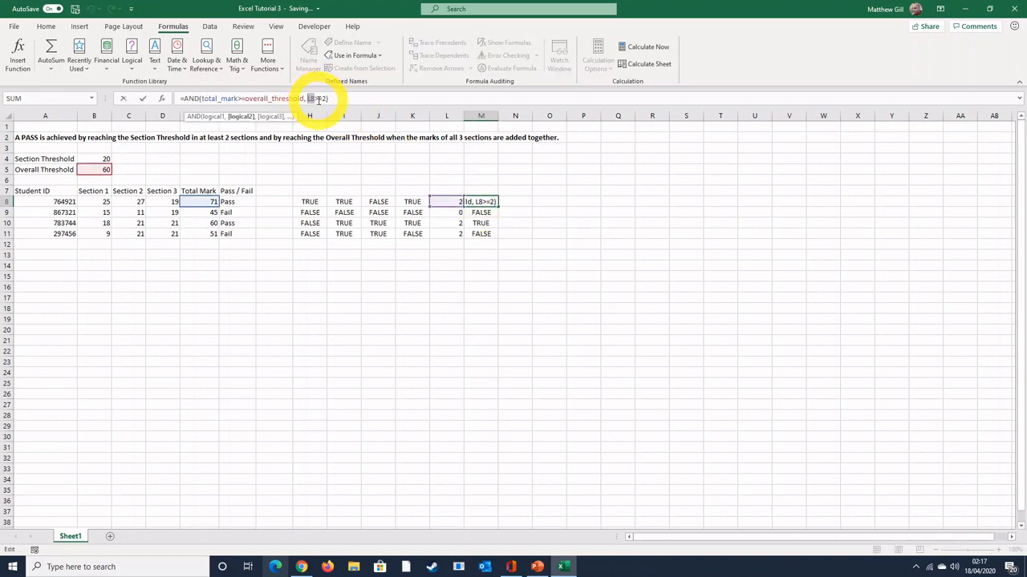
pyautogui.rightClick(319, 99)
pyautogui.click(338, 152)
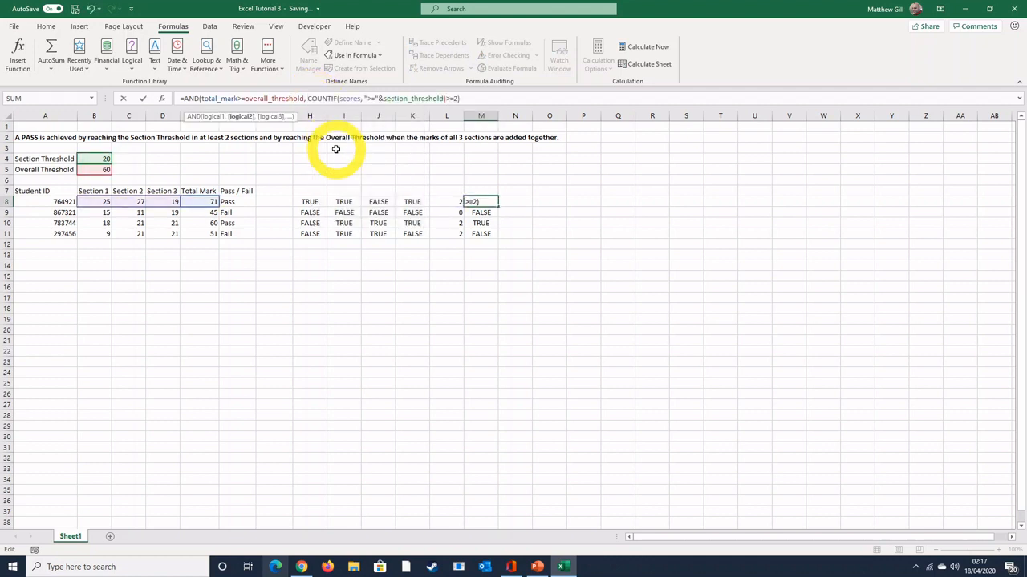
pyautogui.press('Return')
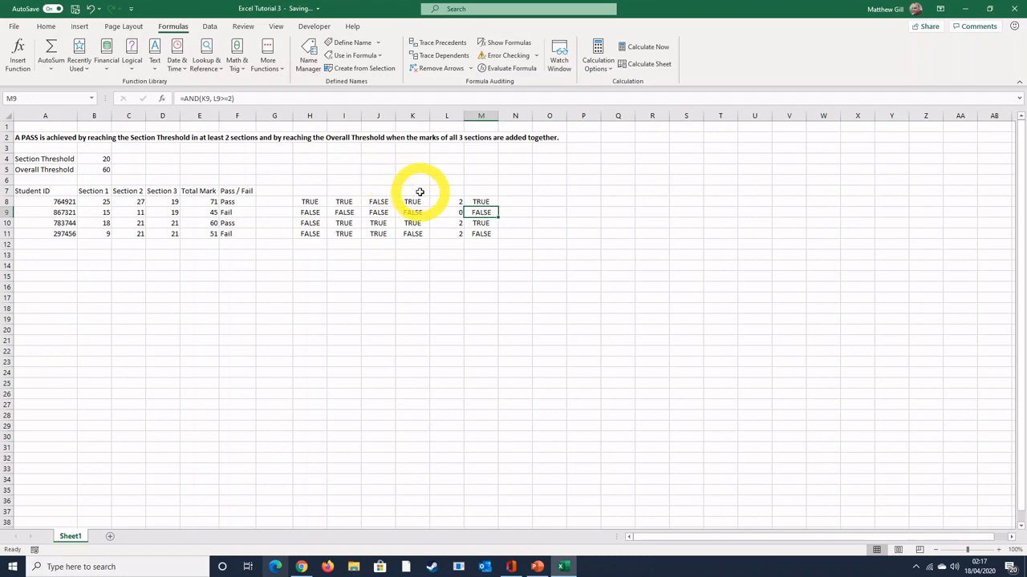
pyautogui.click(479, 201)
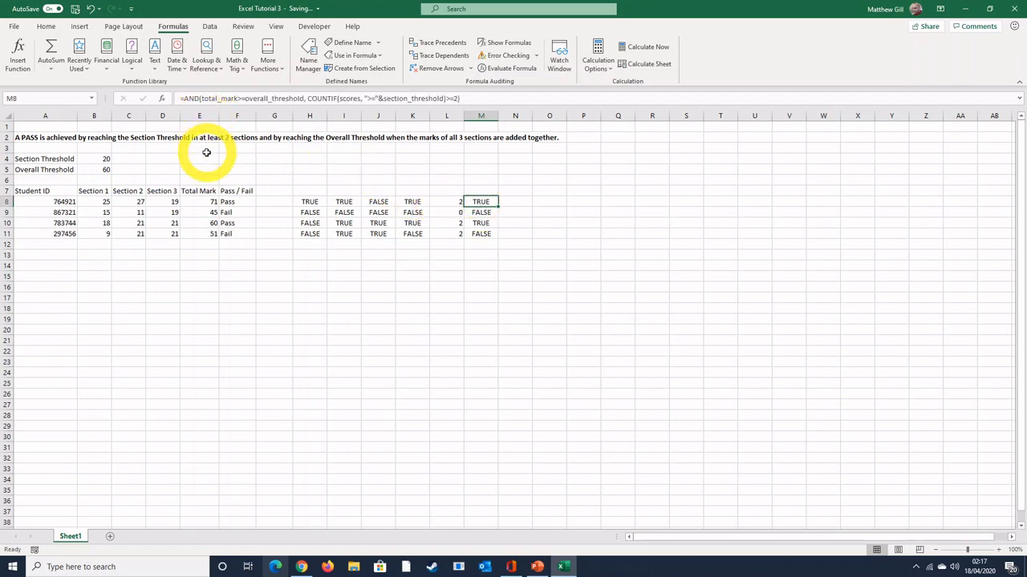
# Step: Copy the whole AND(total_mark>=overall_threshold, COUNTIF(scores, ">="&section_threshold)>=2) expression from M8's formula, without its equals sign, leaving the cell unedited
pyautogui.moveTo(181, 98); pyautogui.dragTo(470, 98)
pyautogui.rightClick(386, 100)
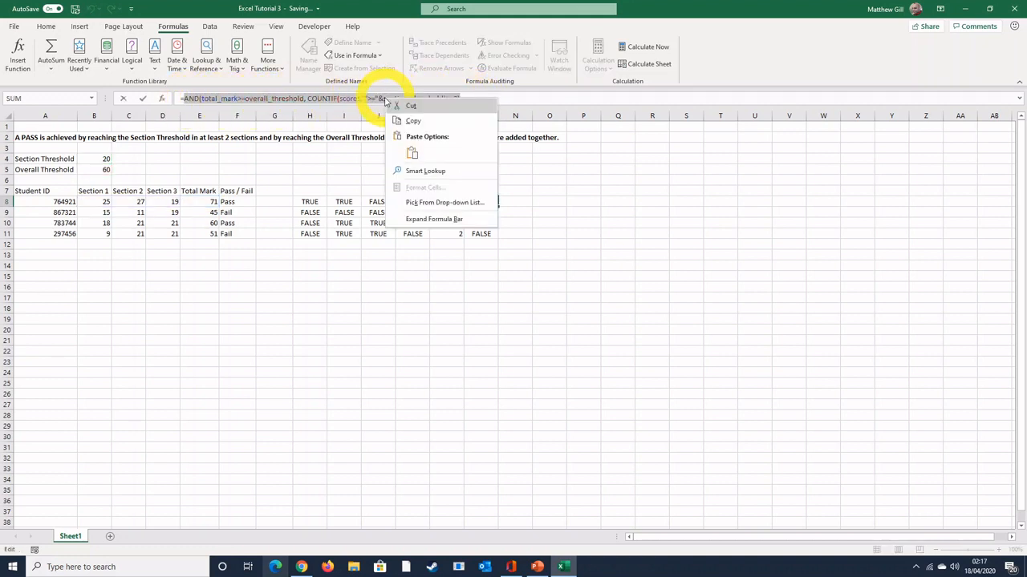
pyautogui.click(415, 122)
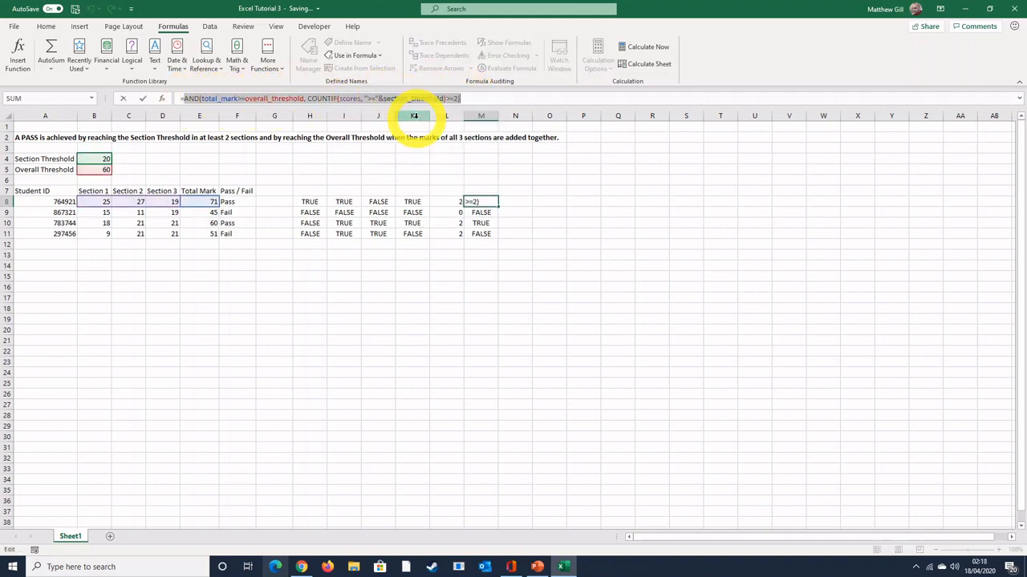
pyautogui.press('Escape')
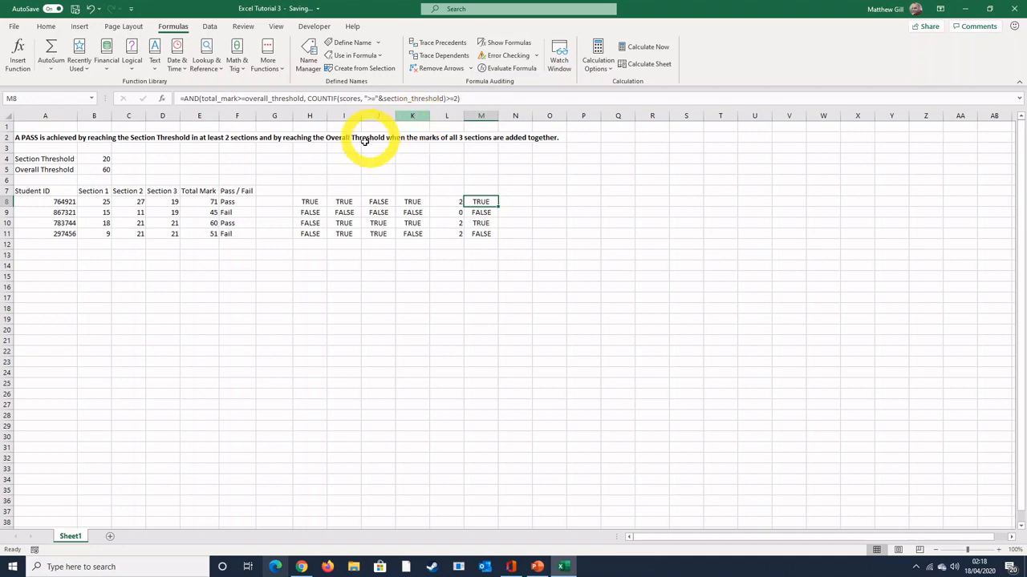
# Step: Replace the M8 reference in F8's IF formula with the copied AND expression, keeping "Pass" and "Fail", and fill the formula down to F11
pyautogui.click(233, 203)
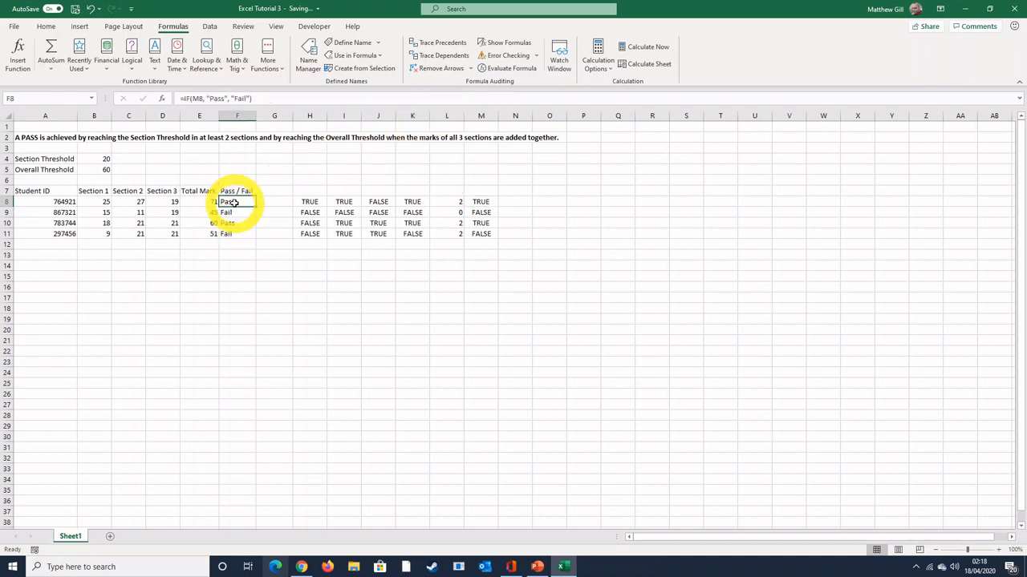
pyautogui.doubleClick(195, 98)
pyautogui.rightClick(196, 98)
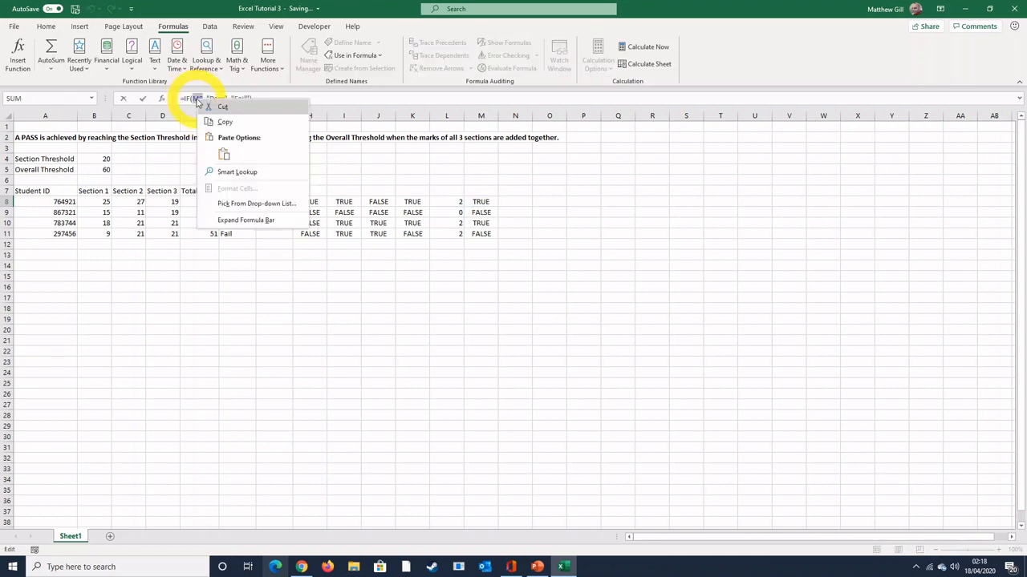
pyautogui.click(224, 153)
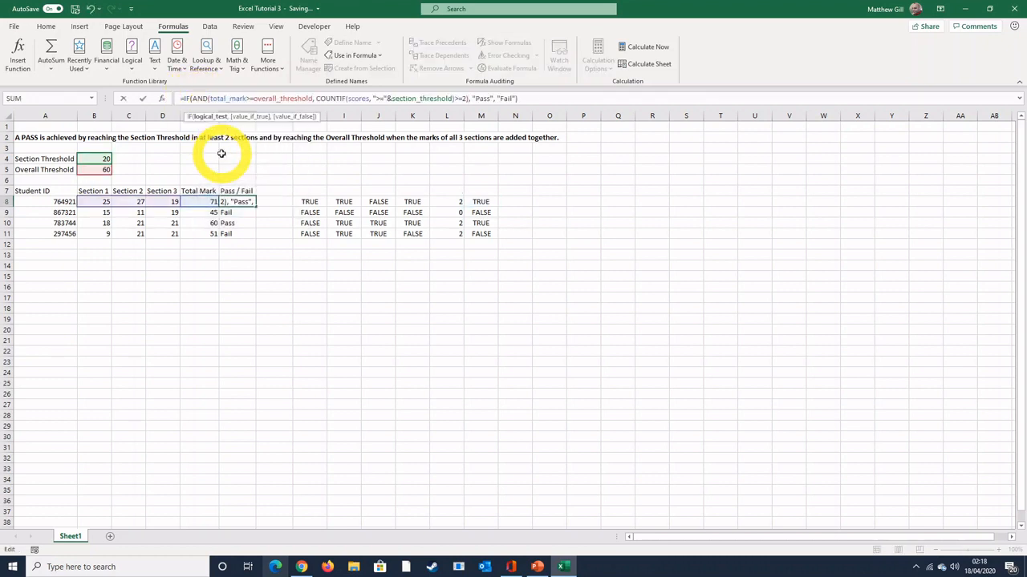
pyautogui.press('Return')
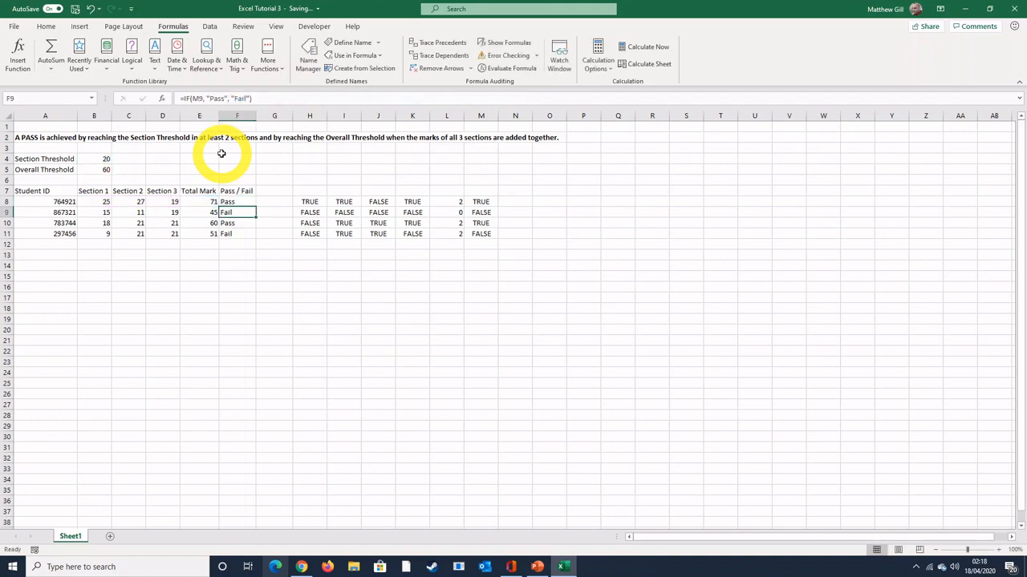
pyautogui.click(237, 201)
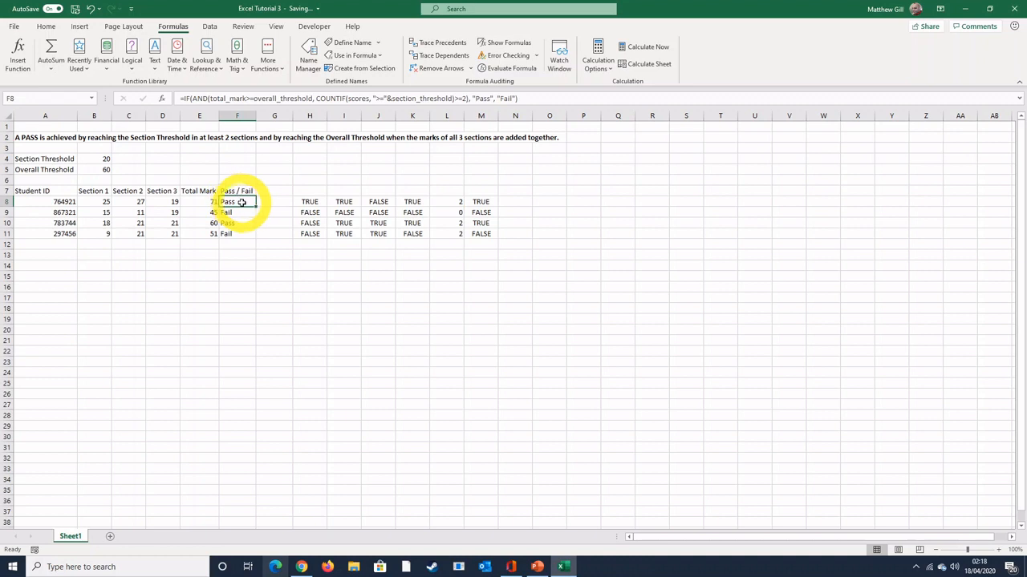
pyautogui.moveTo(255, 206); pyautogui.dragTo(251, 237)
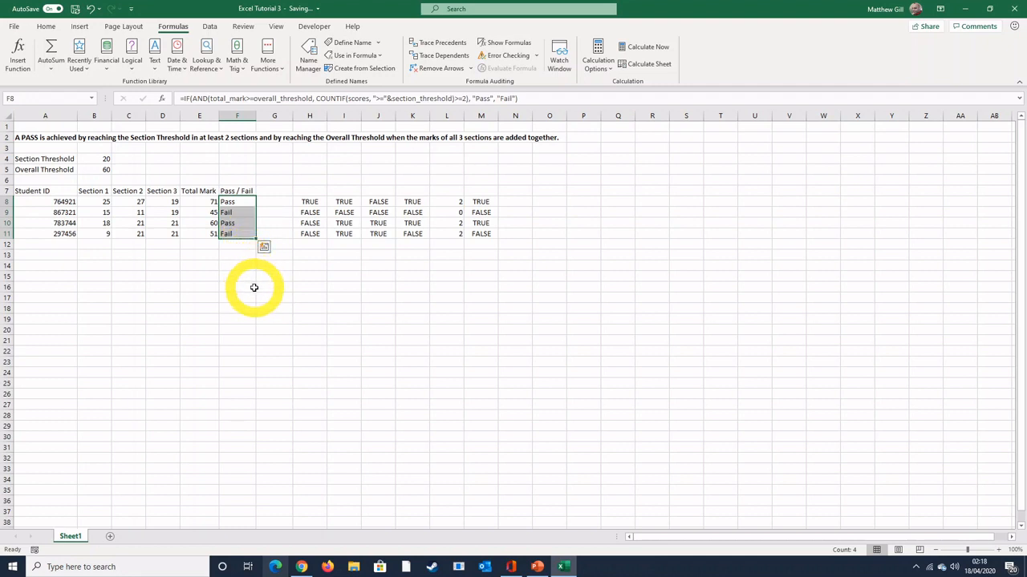
# Step: Clear the contents of the helper formula cells H8:M11 beside the student table
pyautogui.moveTo(305, 200); pyautogui.dragTo(487, 234)
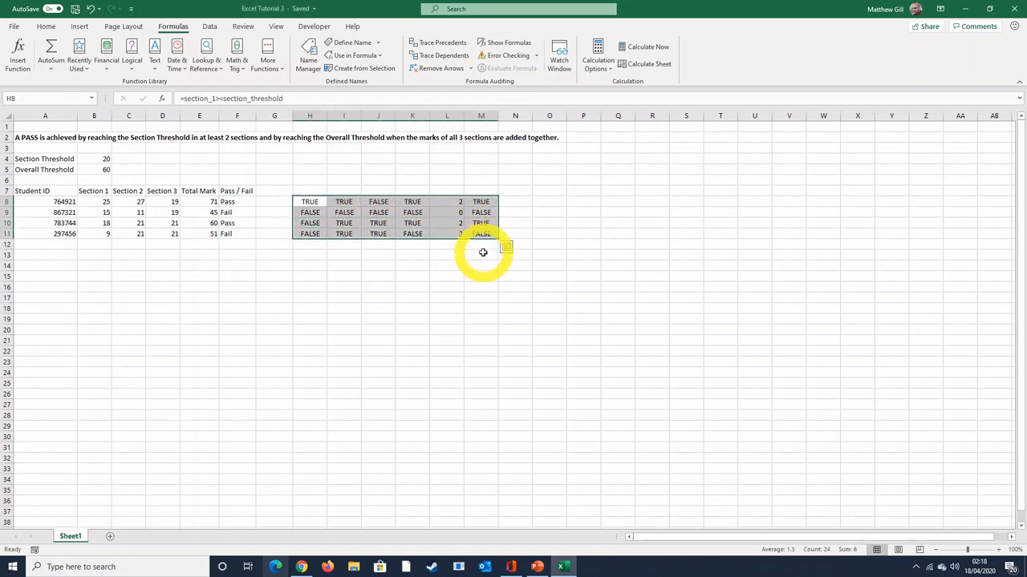
pyautogui.press('Delete')
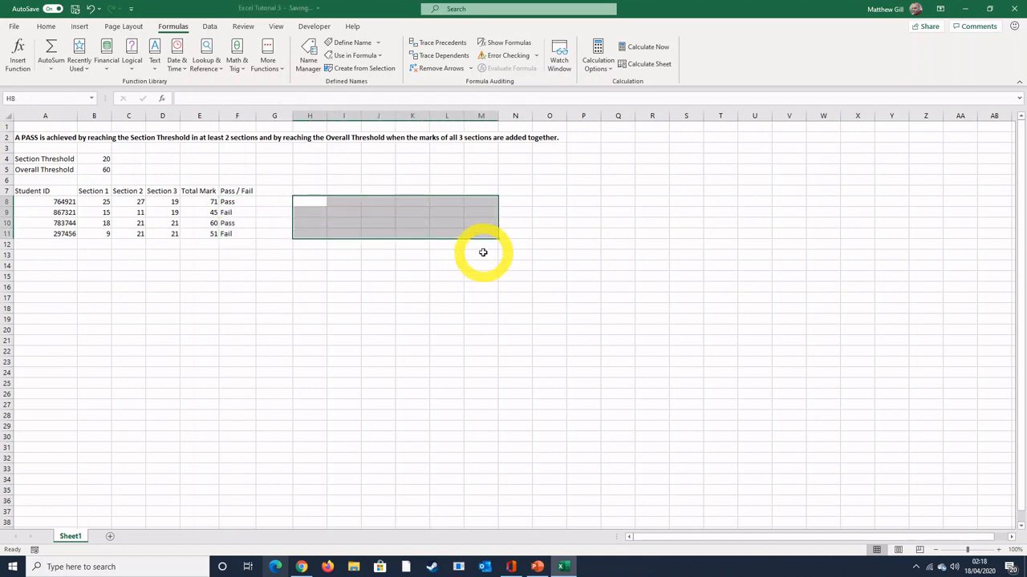
pyautogui.click(273, 254)
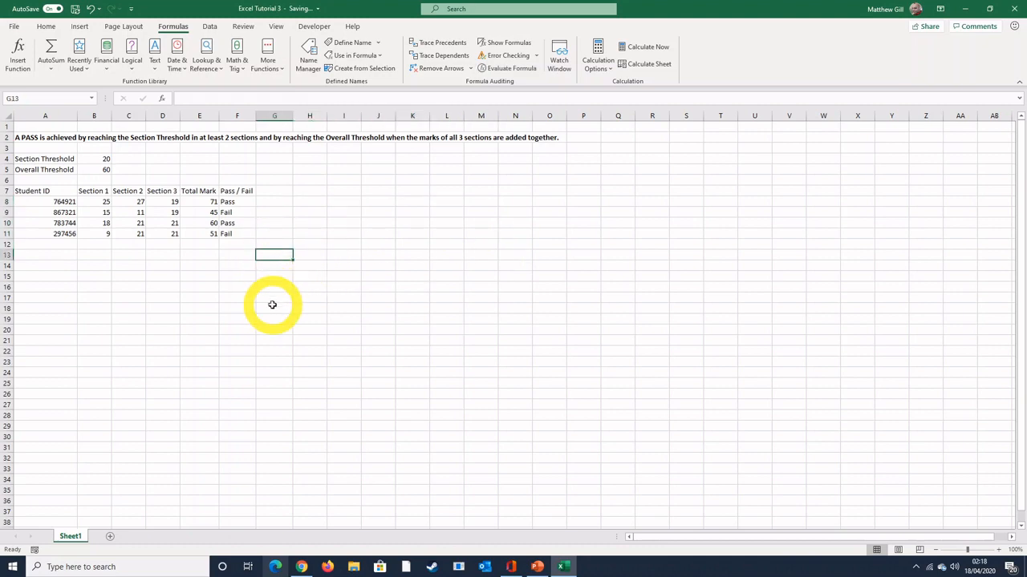